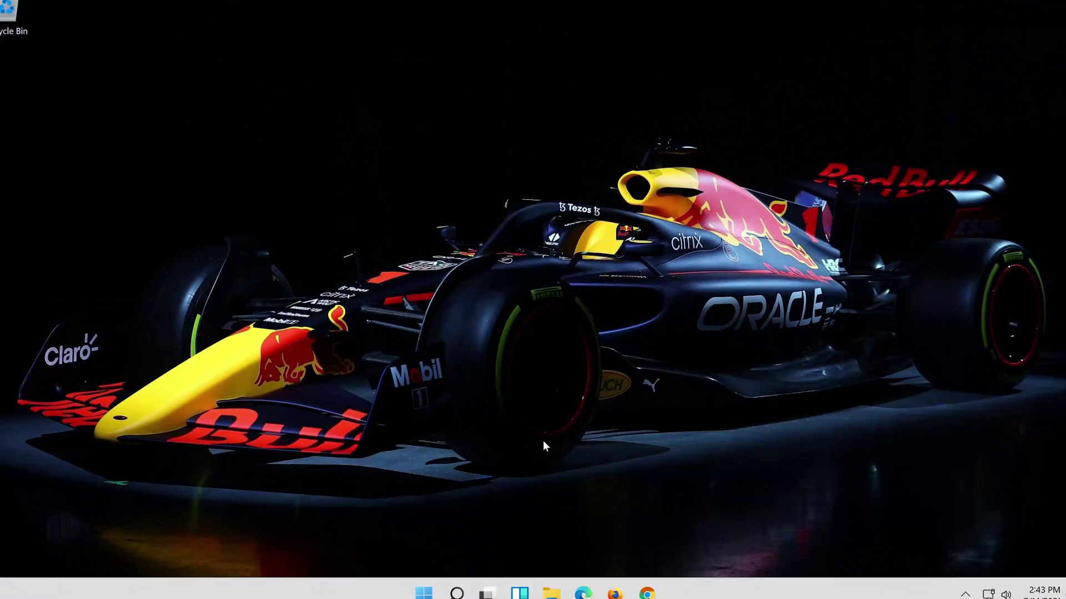
# Search Windows for 'control panel' and launch the Control Panel best match
pyautogui.click(456, 593)
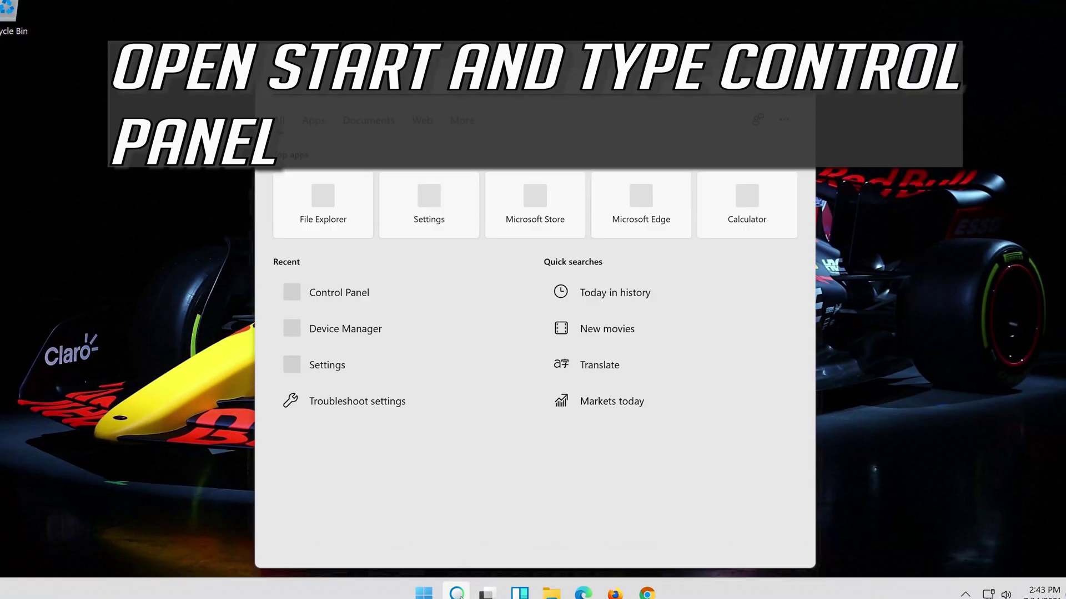
pyautogui.write('contr')
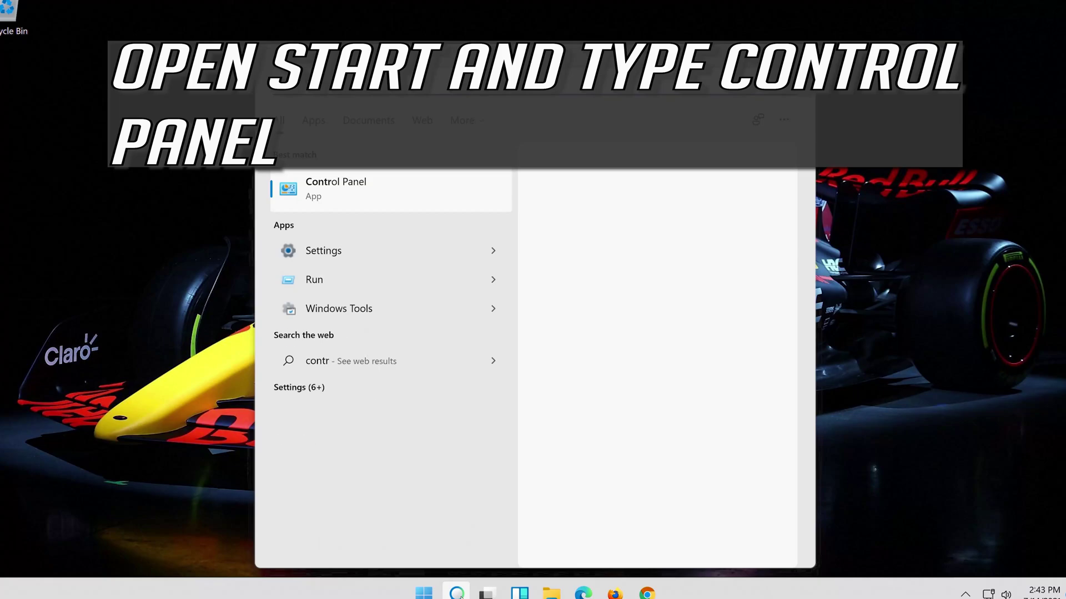
pyautogui.write('ol panel')
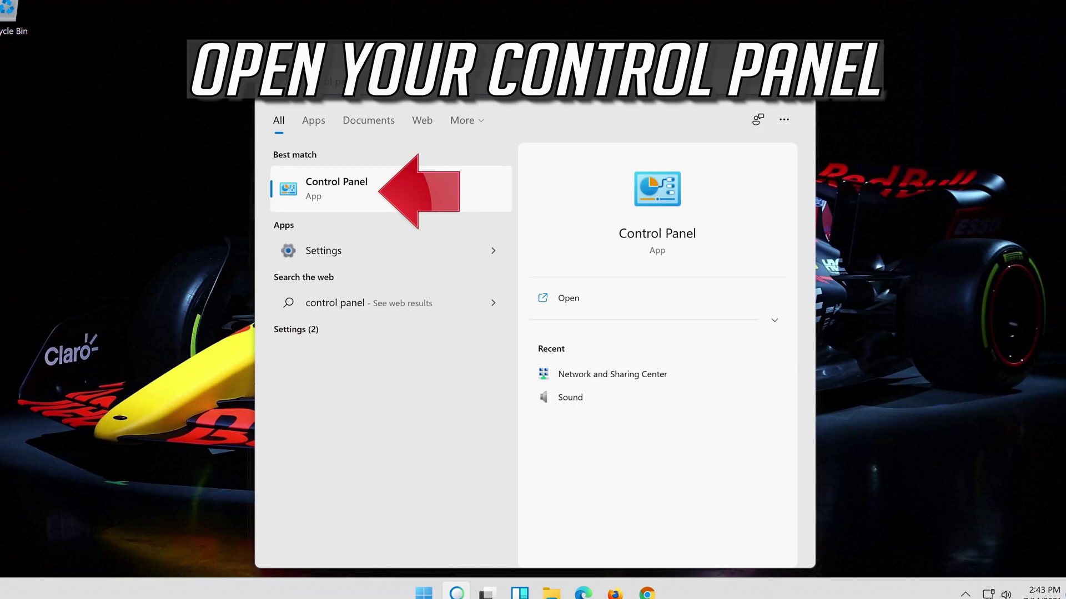
pyautogui.click(440, 190)
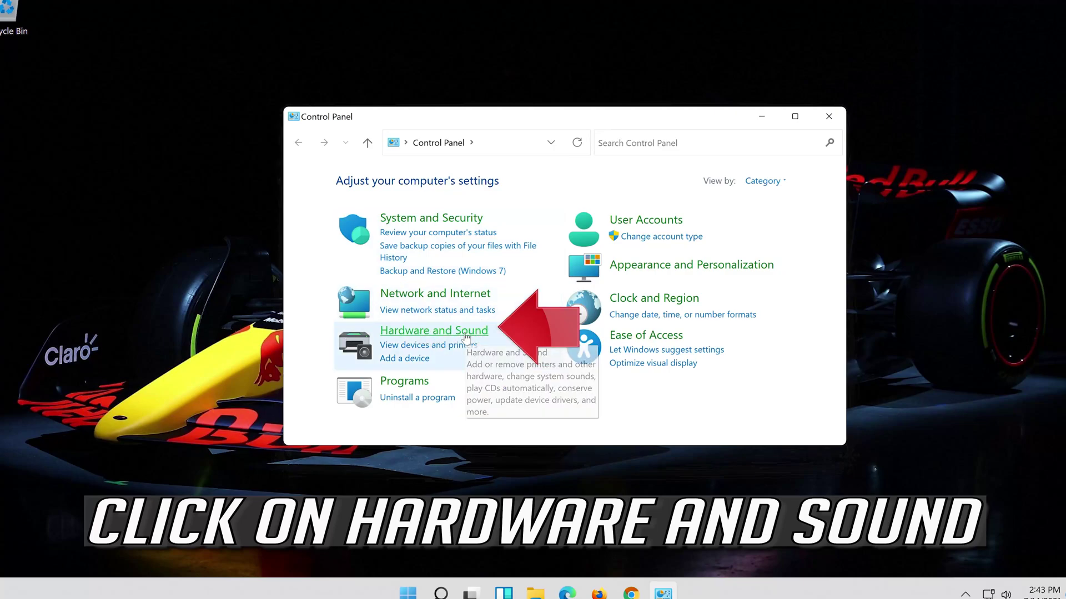
# Open Sound from Hardware and Sound, centre the dialog, and select the Speakers device
pyautogui.click(447, 336)
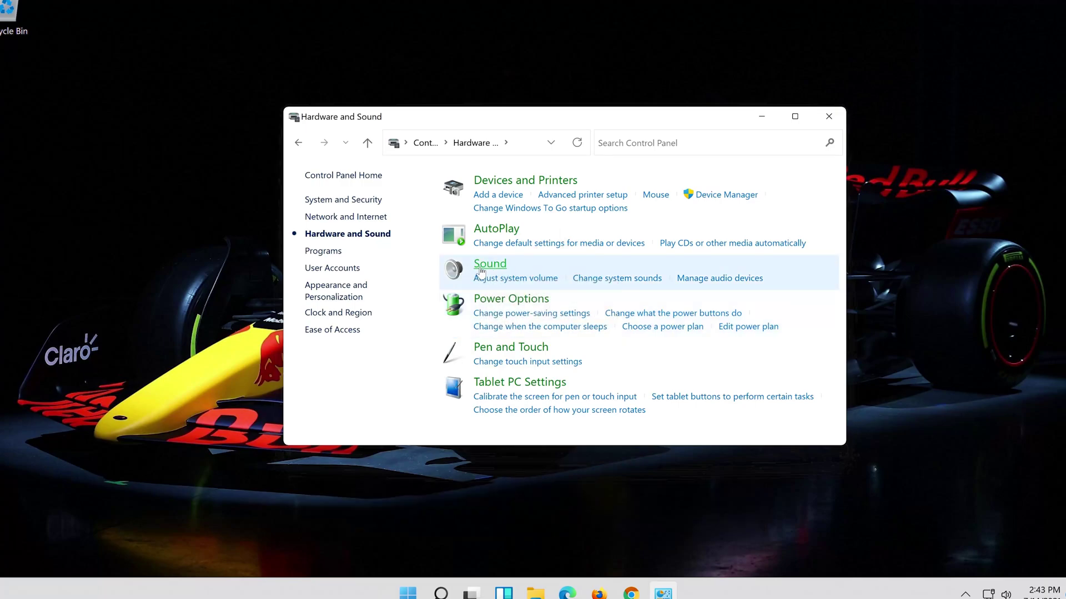
pyautogui.click(481, 268)
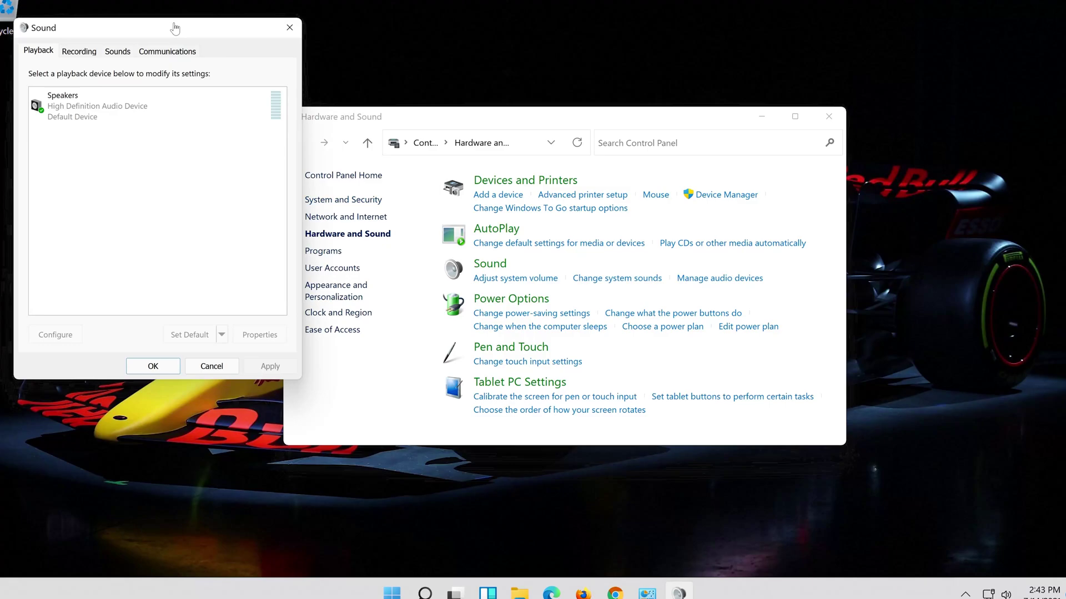
pyautogui.moveTo(176, 33); pyautogui.dragTo(579, 95)
pyautogui.click(542, 172)
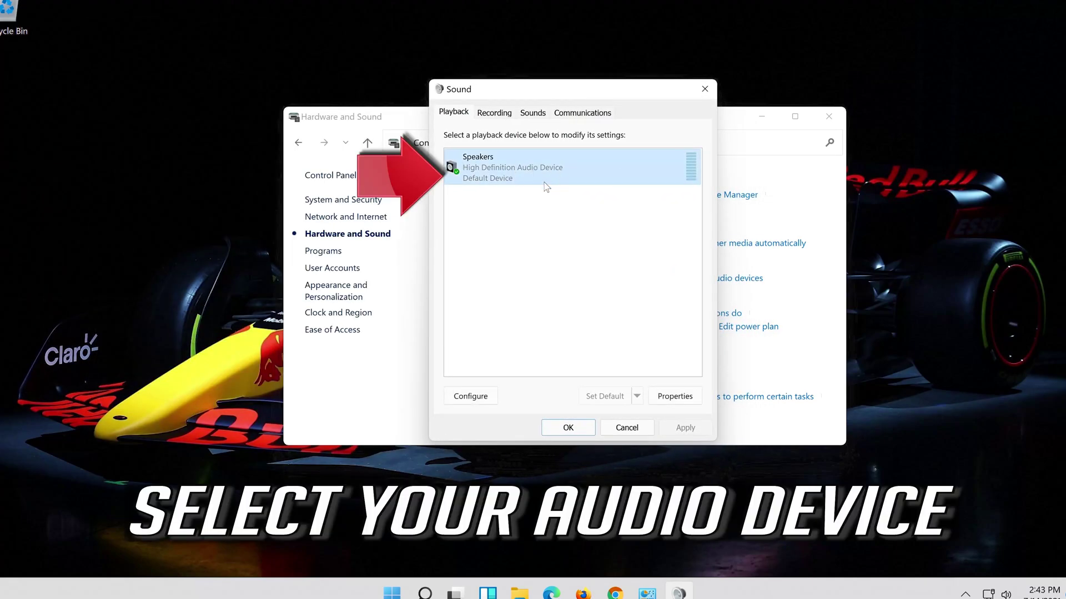
# In Speakers Properties > Advanced, set Default Format to 16 bit, 48000 Hz (DVD Quality) and confirm with OK
pyautogui.rightClick(567, 177)
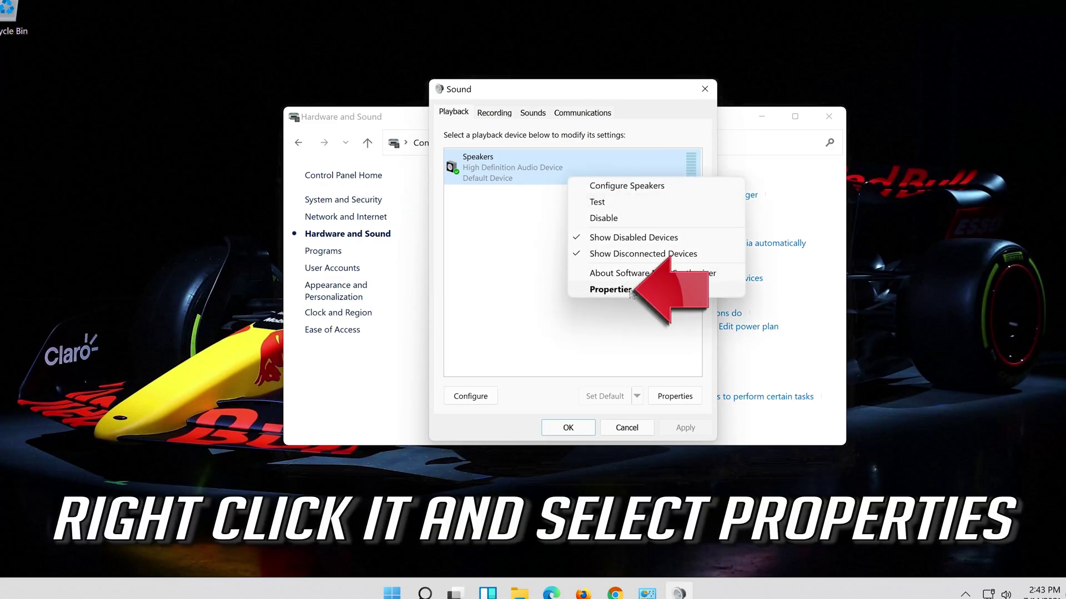
pyautogui.click(611, 289)
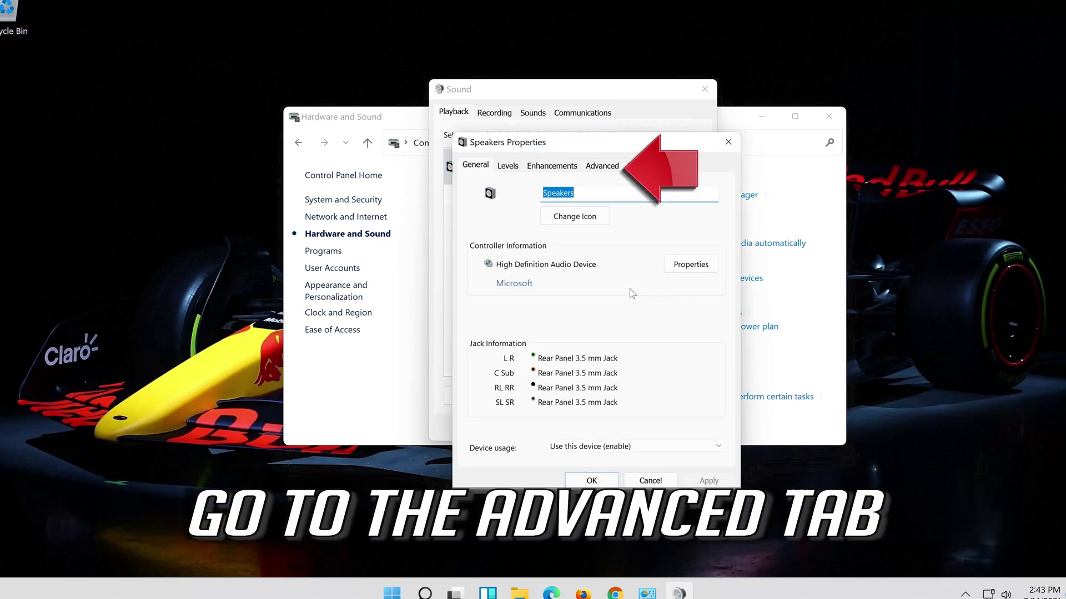
pyautogui.click(608, 164)
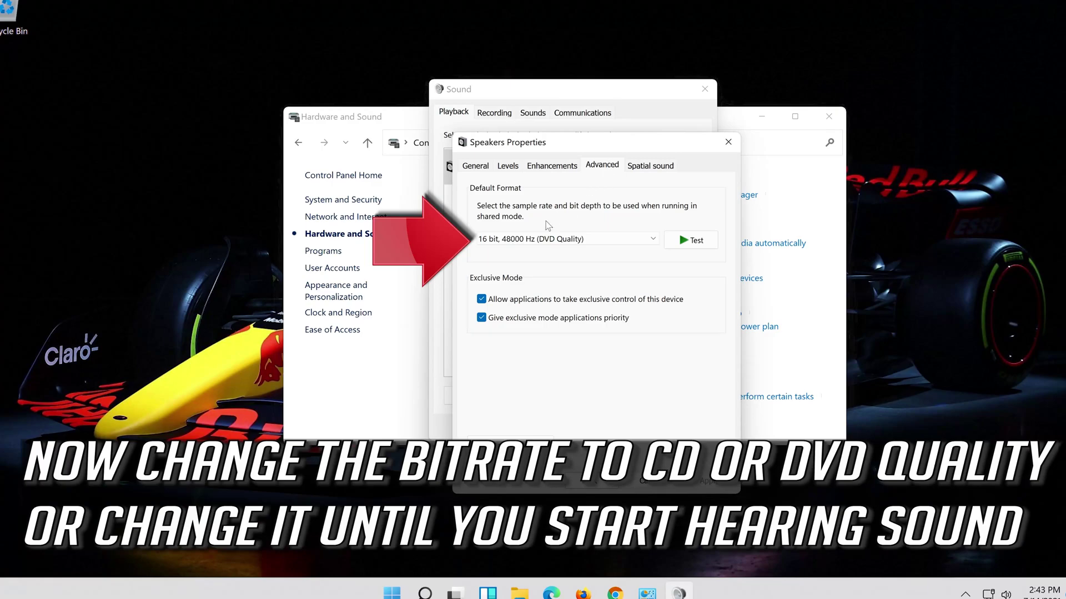
pyautogui.click(546, 239)
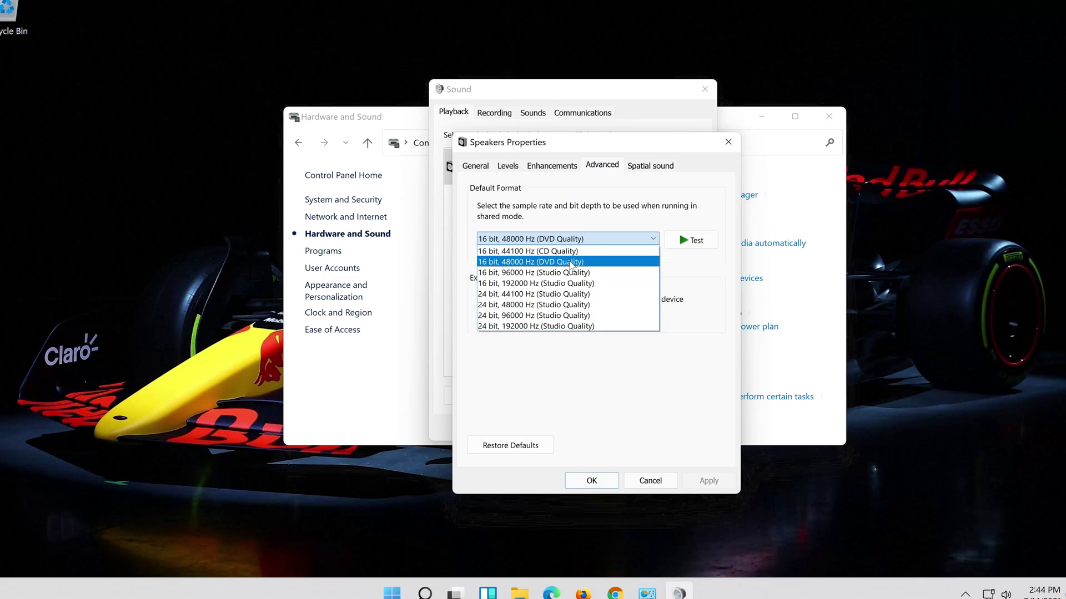
pyautogui.click(573, 262)
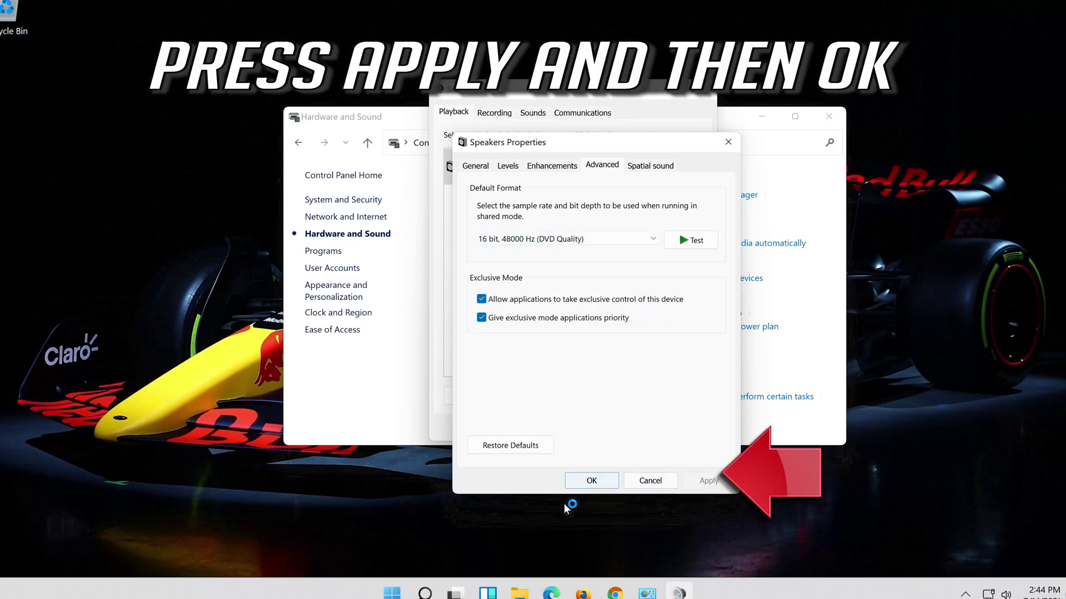
pyautogui.click(590, 489)
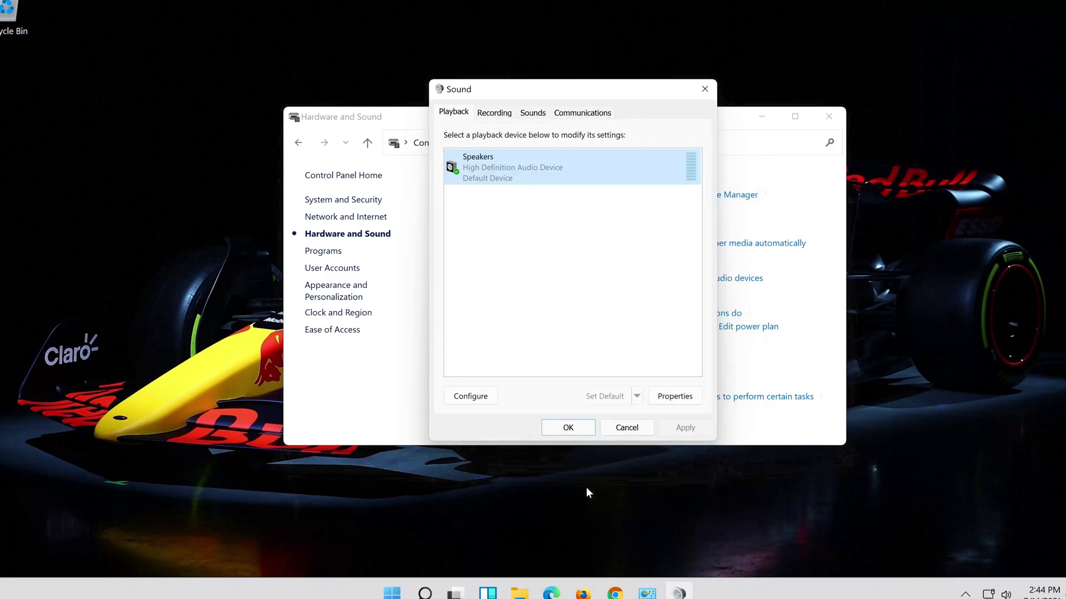
# Dismiss the Sound dialog with OK, leaving the desktop
pyautogui.click(551, 427)
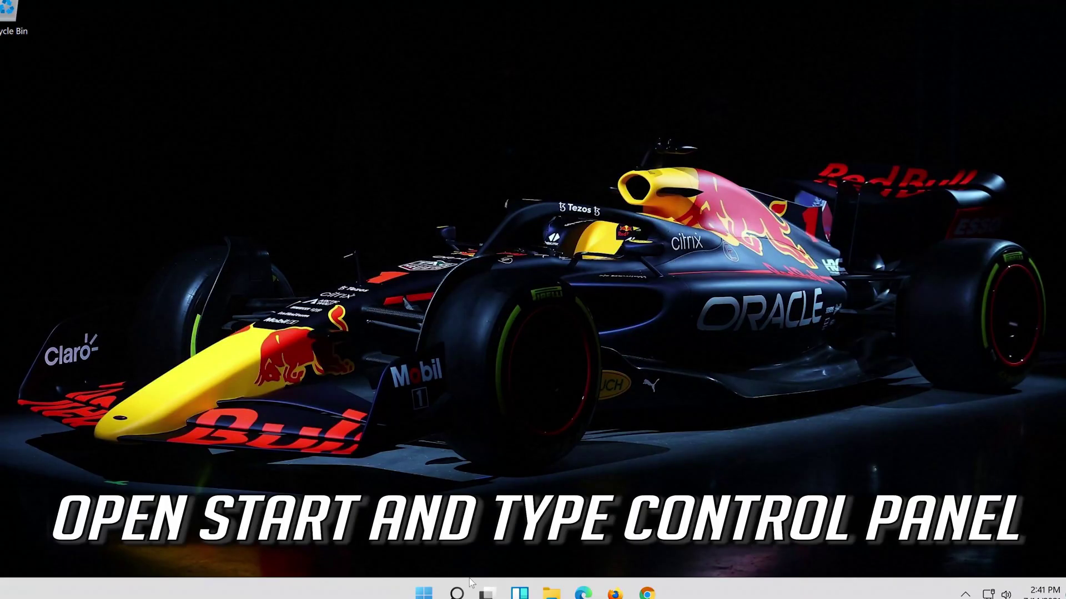
# Search Windows for 'control panel' again and launch the Control Panel best match
pyautogui.click(457, 592)
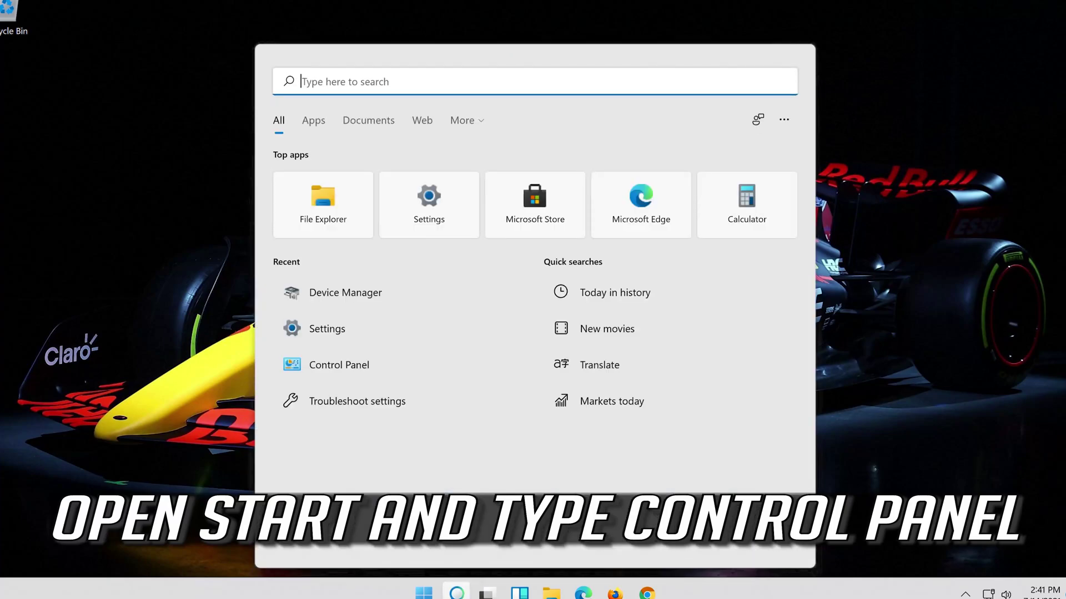
pyautogui.write('con')
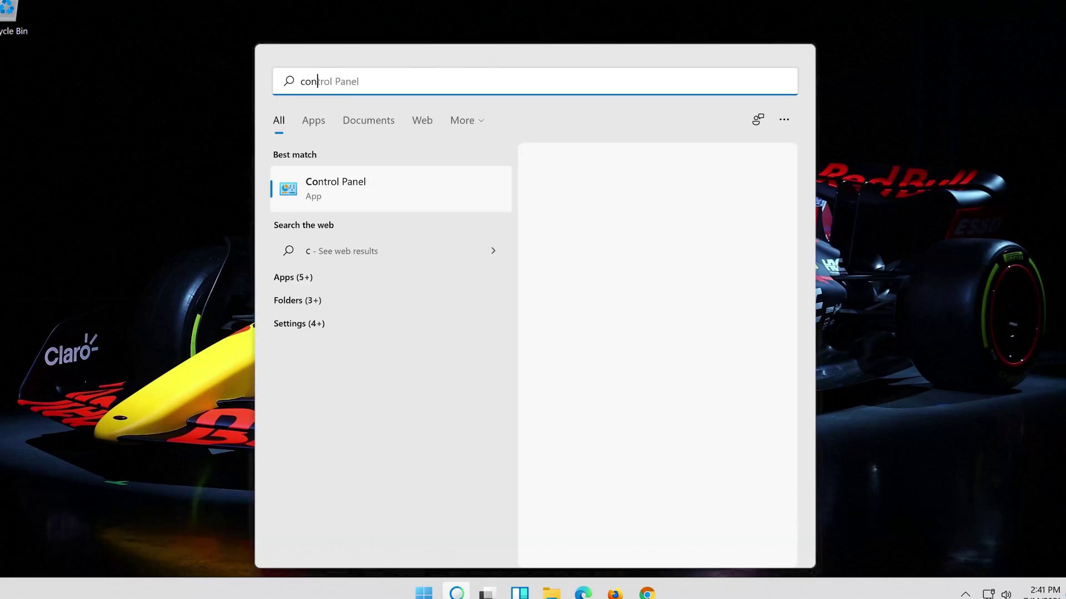
pyautogui.write('trol pa')
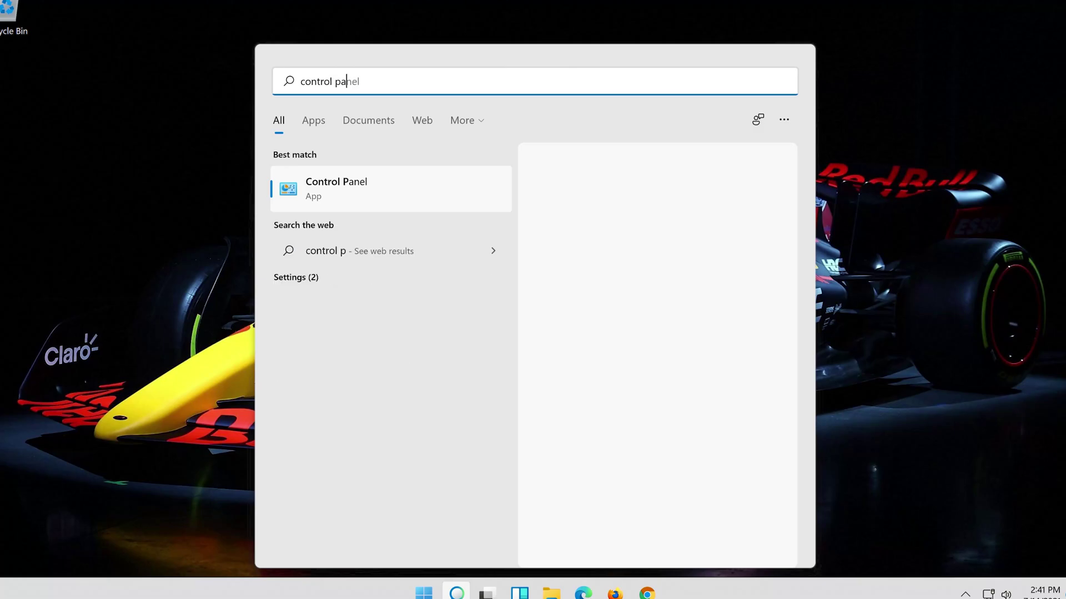
pyautogui.write('nel')
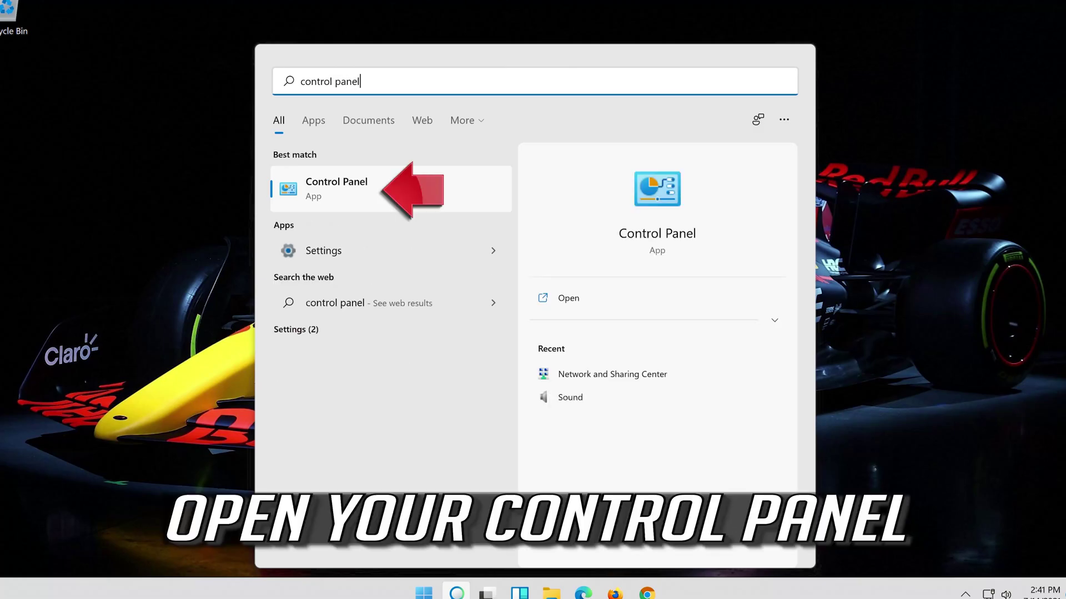
pyautogui.click(449, 190)
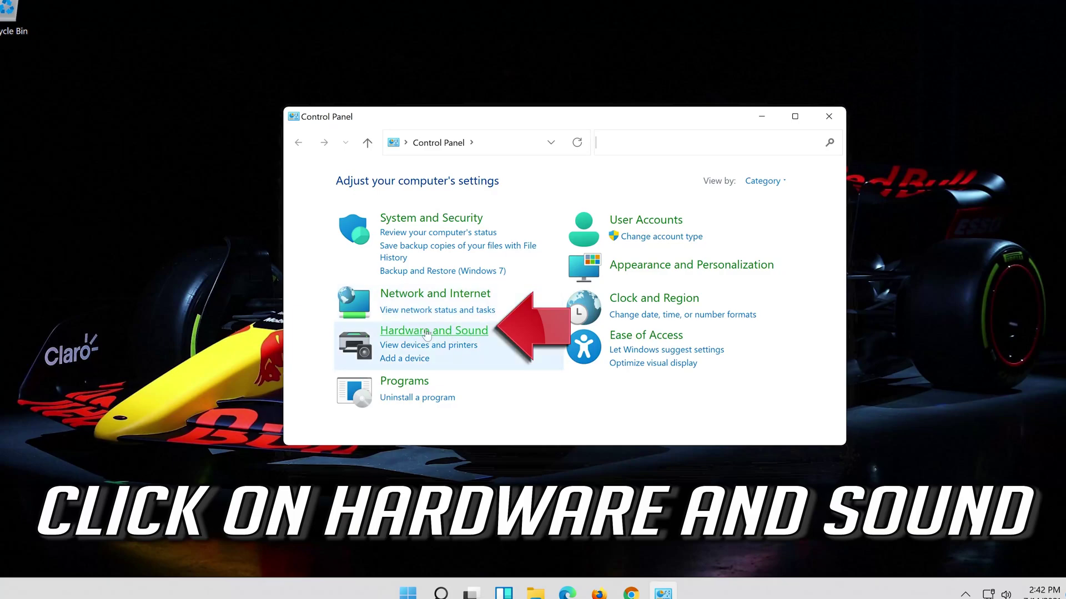
# Reopen Sound from Hardware and Sound, centre the dialog, and select the Speakers device
pyautogui.click(456, 330)
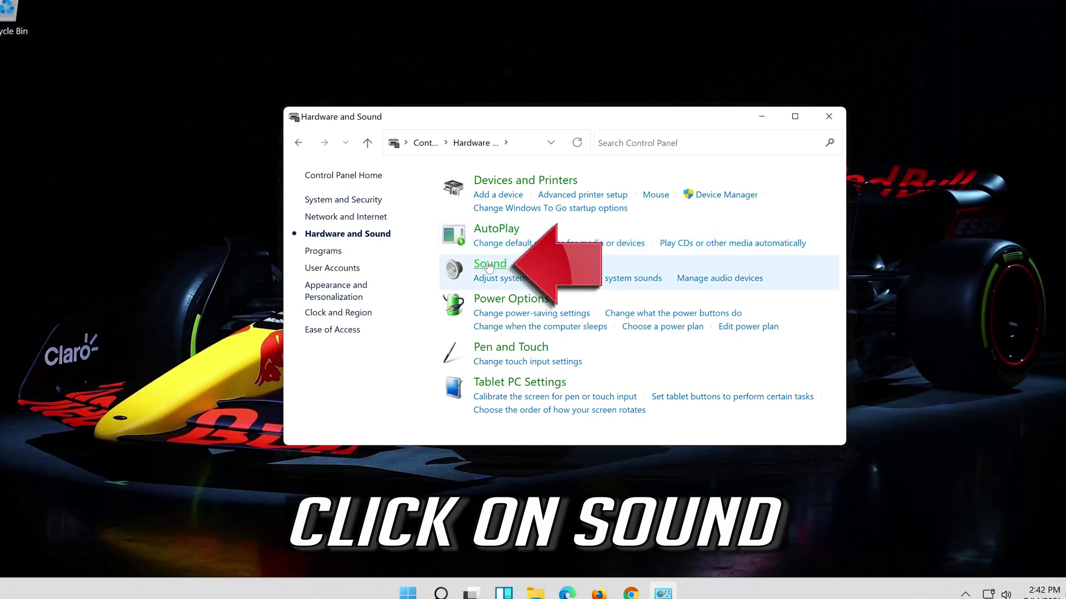
pyautogui.click(488, 265)
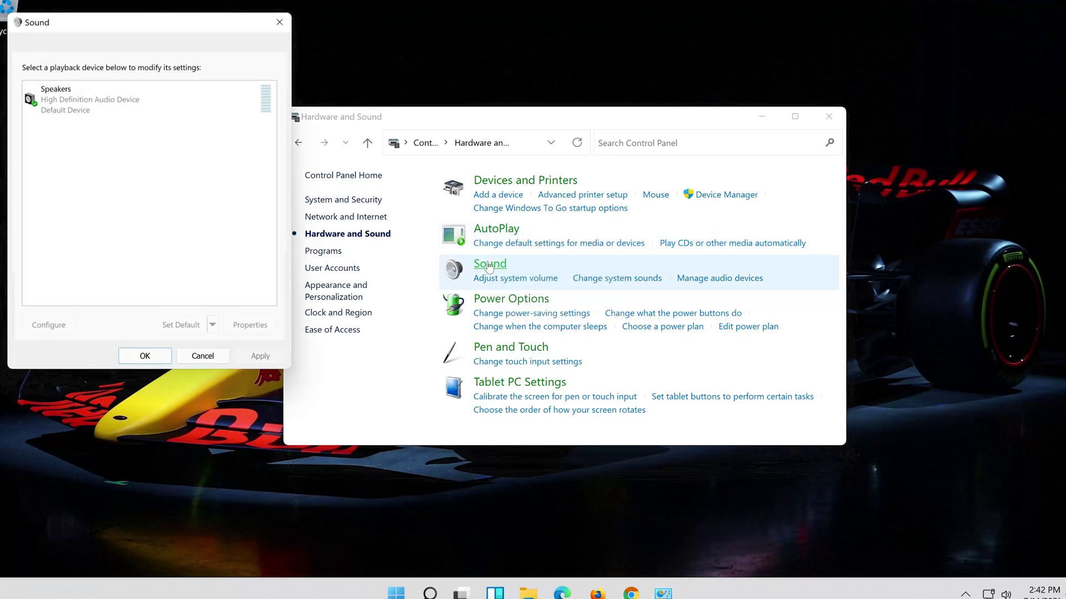
pyautogui.moveTo(164, 27); pyautogui.dragTo(562, 108)
pyautogui.click(829, 116)
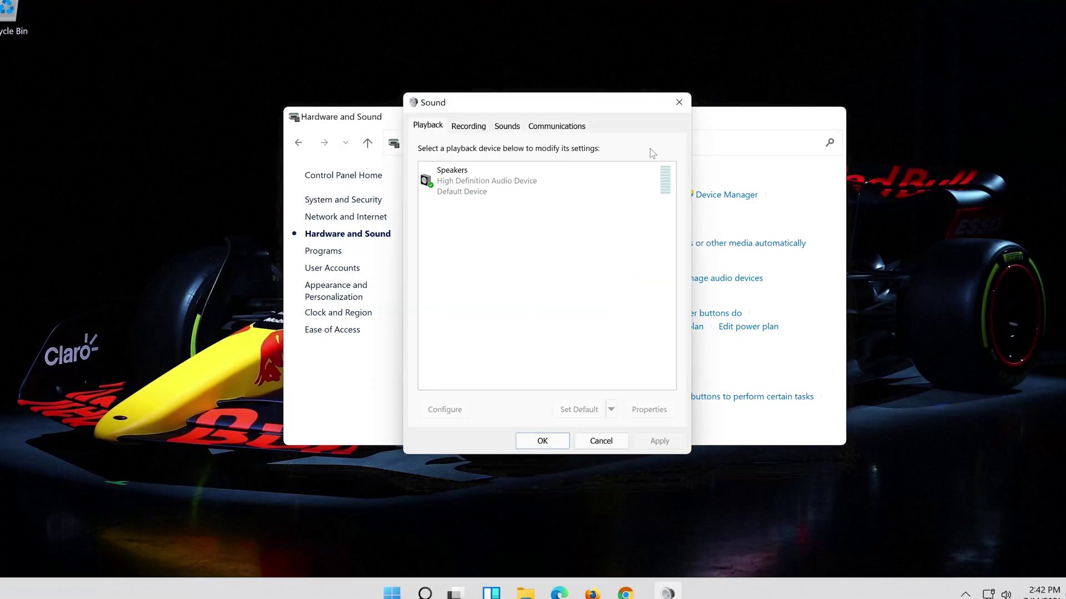
pyautogui.click(490, 187)
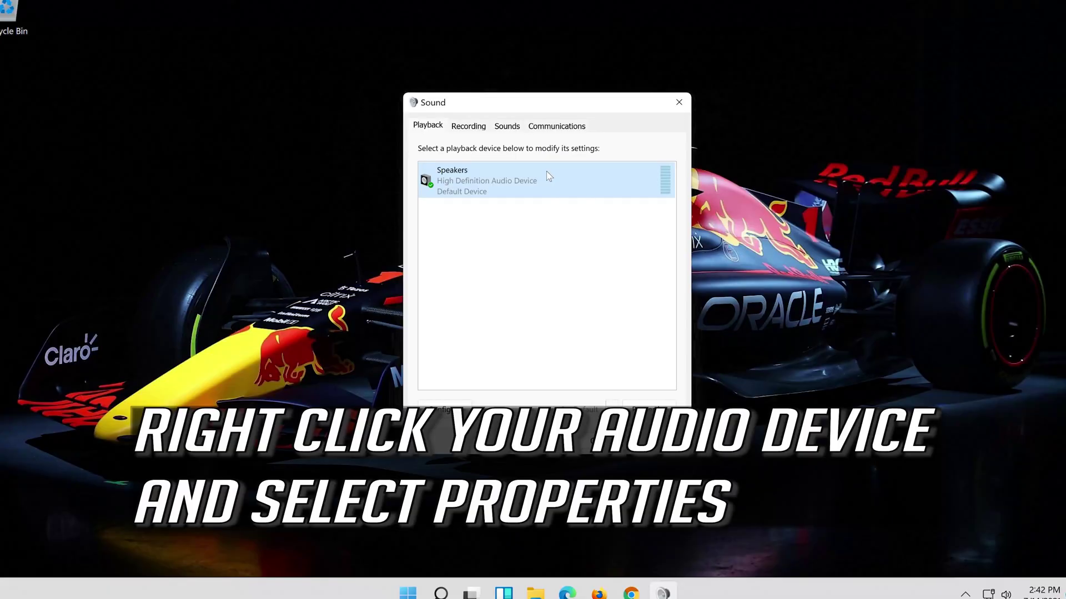
# Check Disable all enhancements for Speakers, apply it, and close both Sound dialogs with OK
pyautogui.rightClick(547, 172)
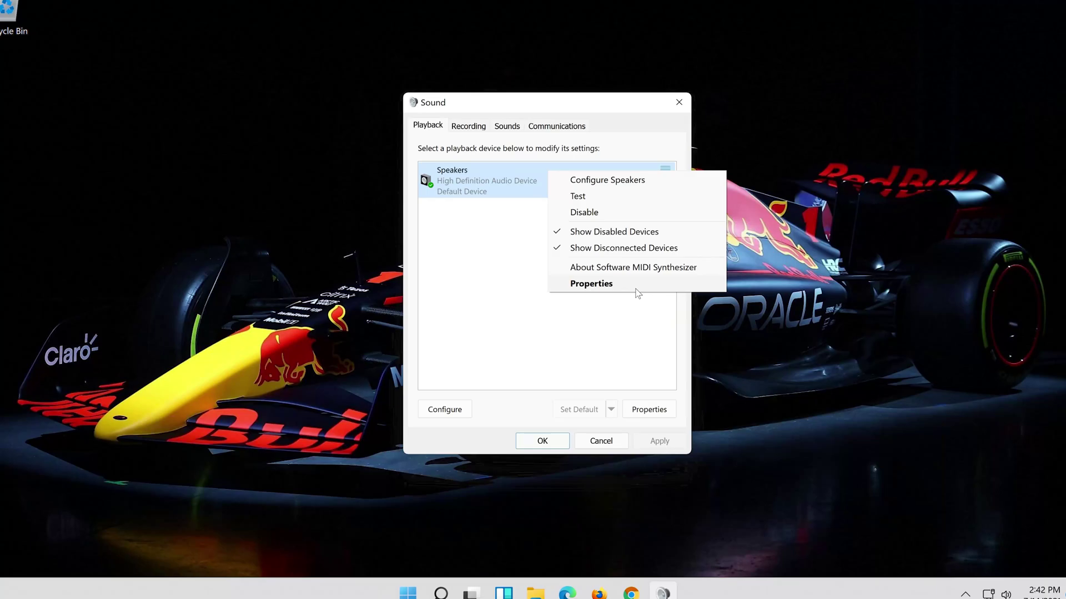
pyautogui.click(636, 287)
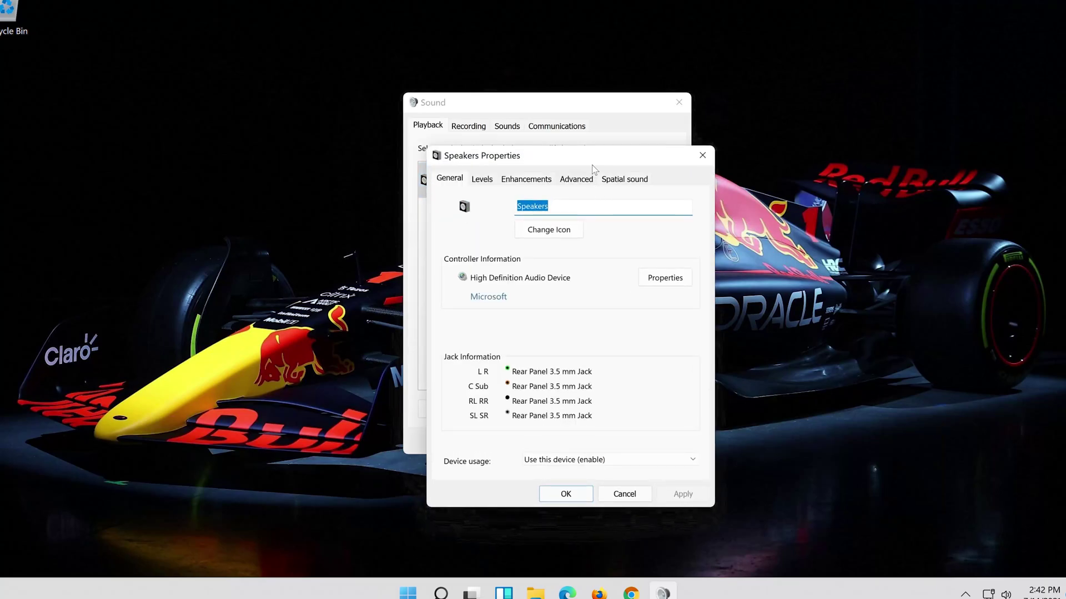
pyautogui.moveTo(592, 165); pyautogui.dragTo(575, 112)
pyautogui.click(525, 124)
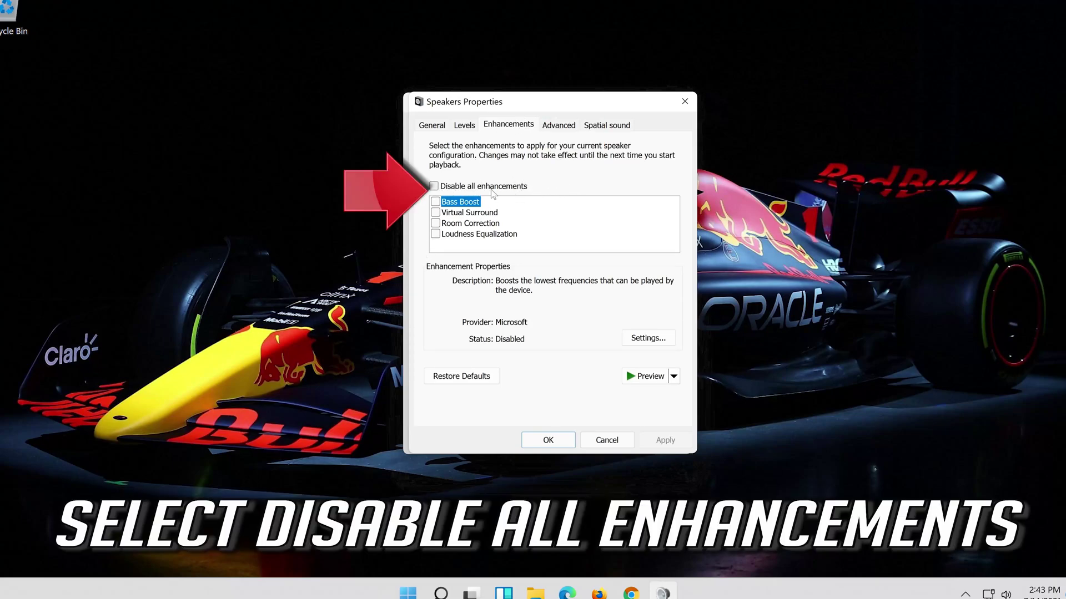
pyautogui.click(438, 188)
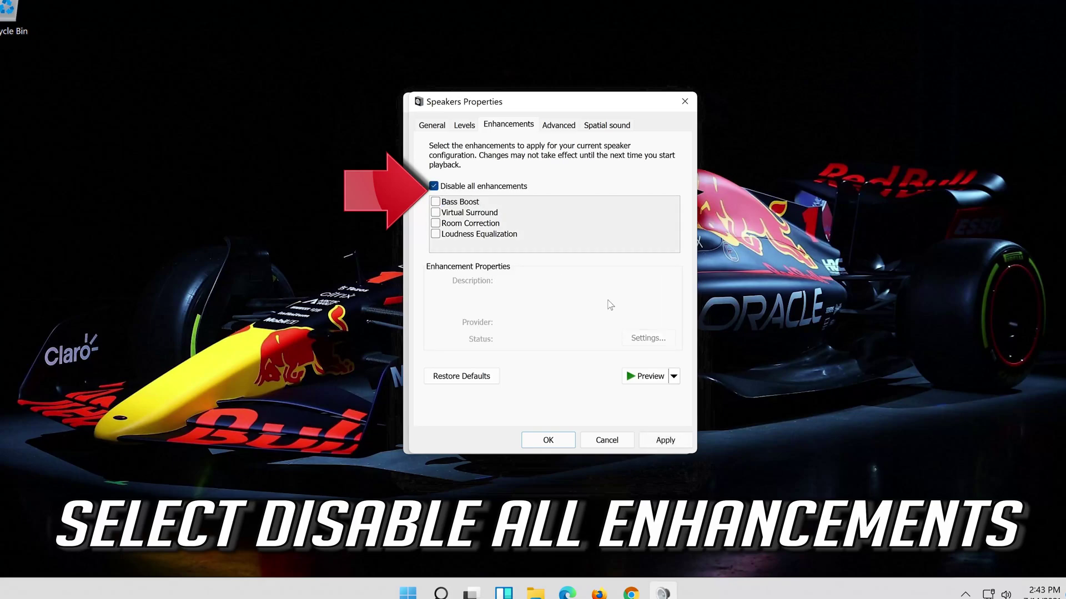
pyautogui.click(677, 443)
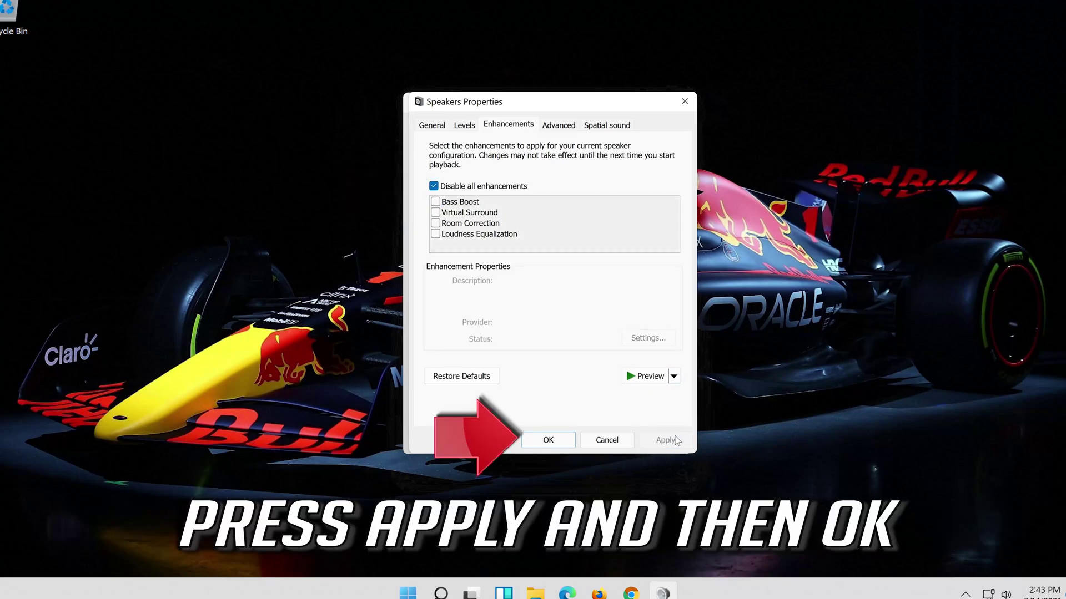
pyautogui.click(571, 439)
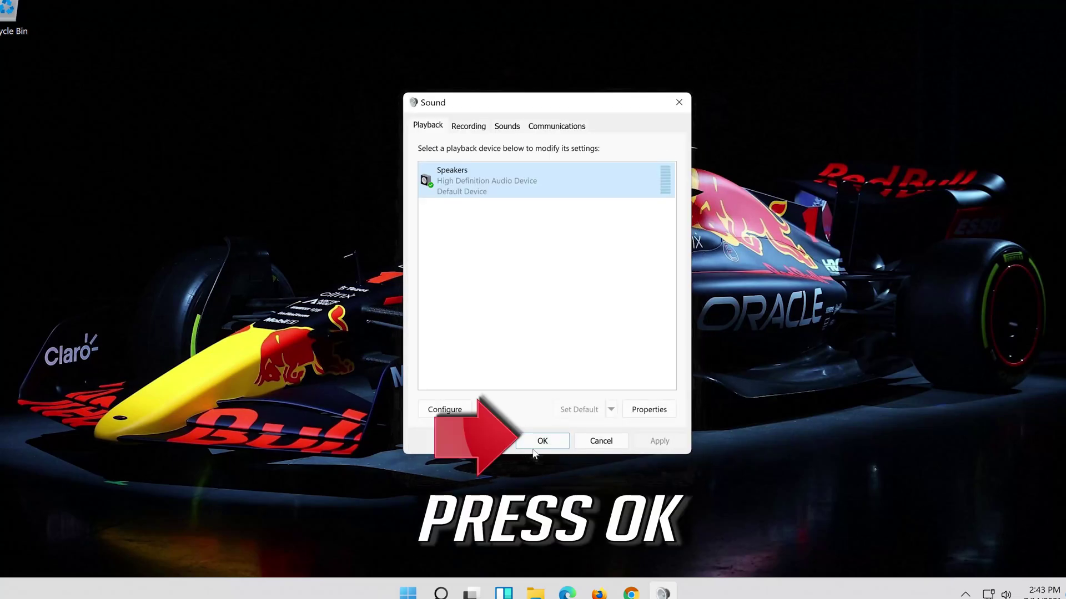
pyautogui.click(543, 441)
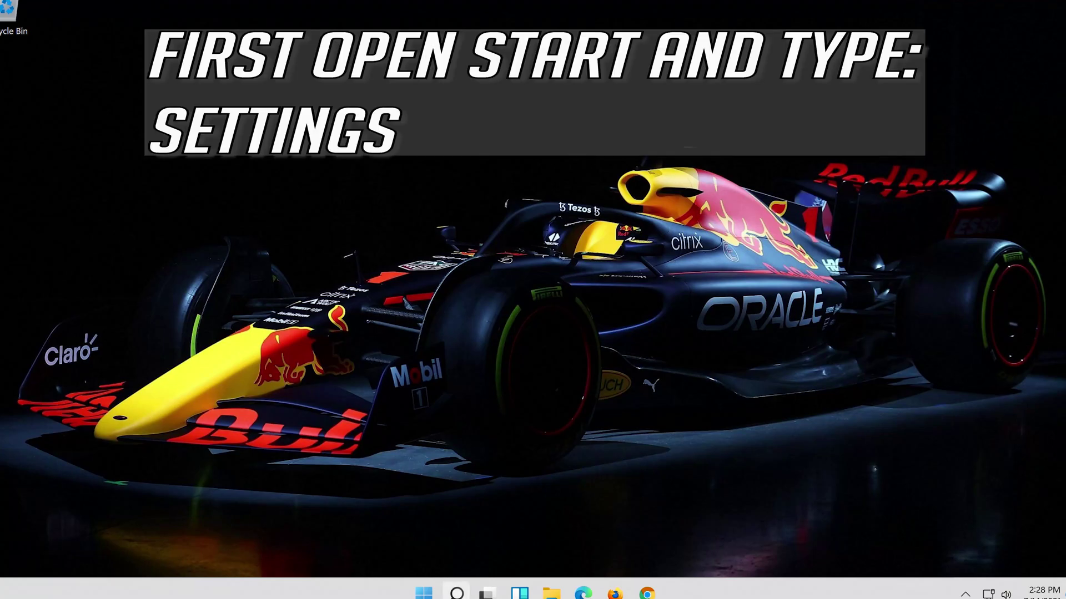
# Search Windows for 'settings' and launch the Settings app
pyautogui.click(456, 593)
pyautogui.write('s')
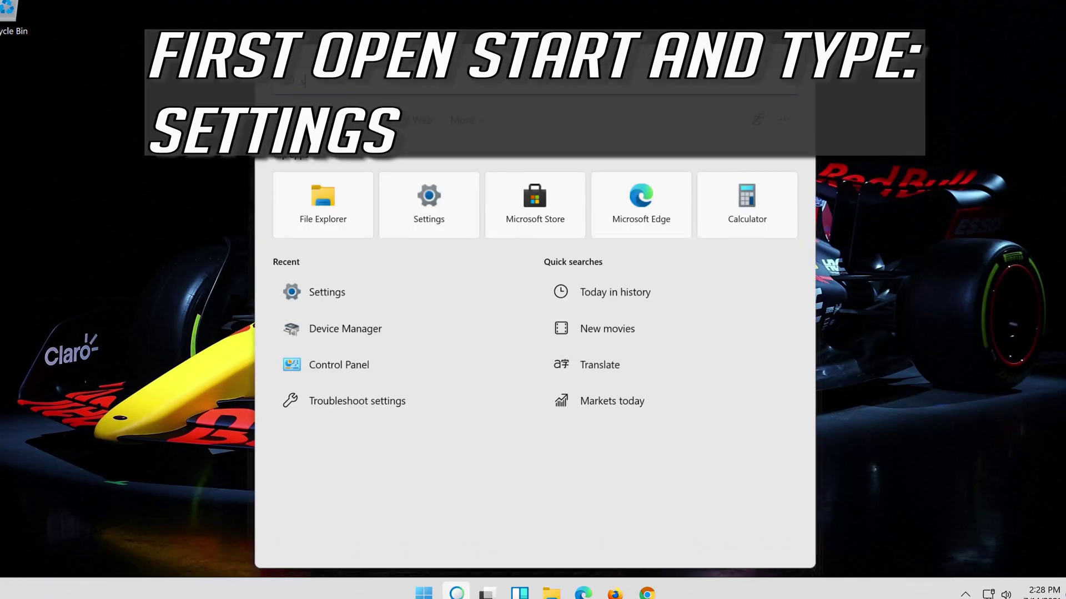
pyautogui.write('ettings')
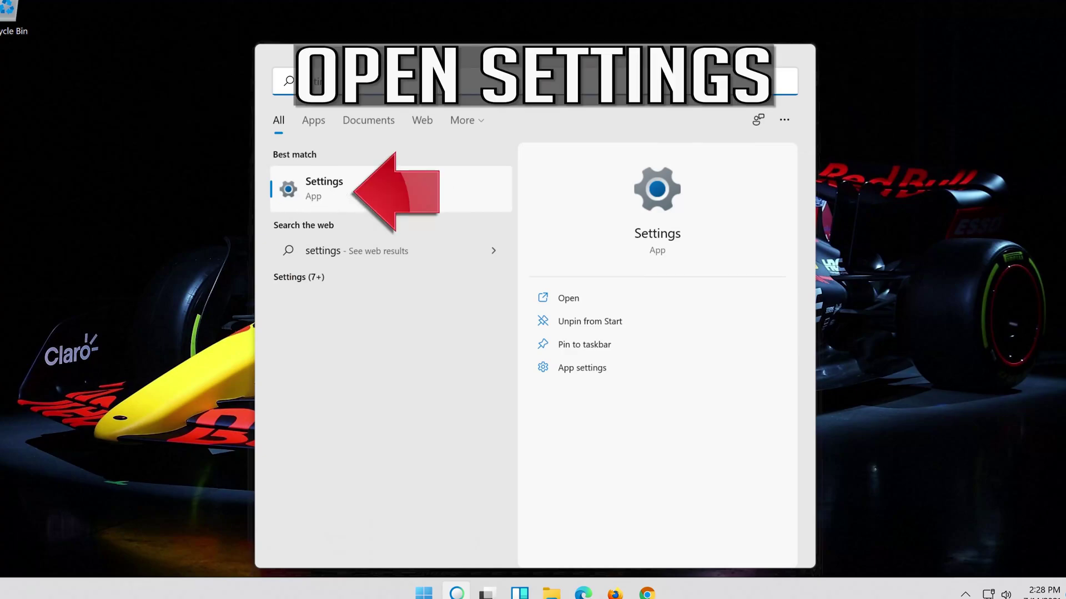
pyautogui.click(387, 193)
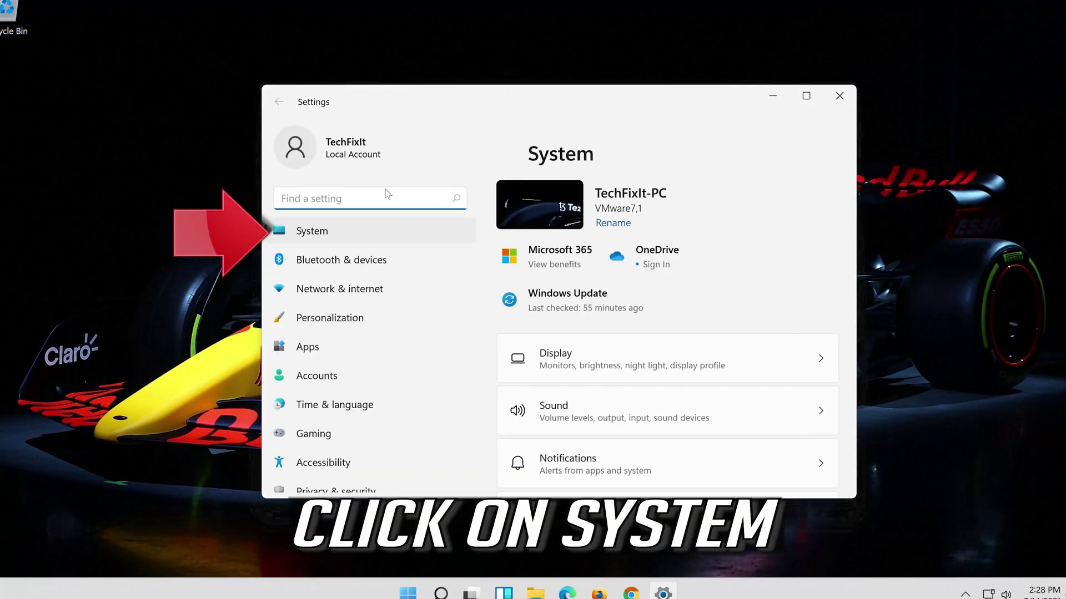
# Go to System in Settings and choose the Troubleshoot entry
pyautogui.click(346, 231)
pyautogui.scroll(-3, 610, 389)
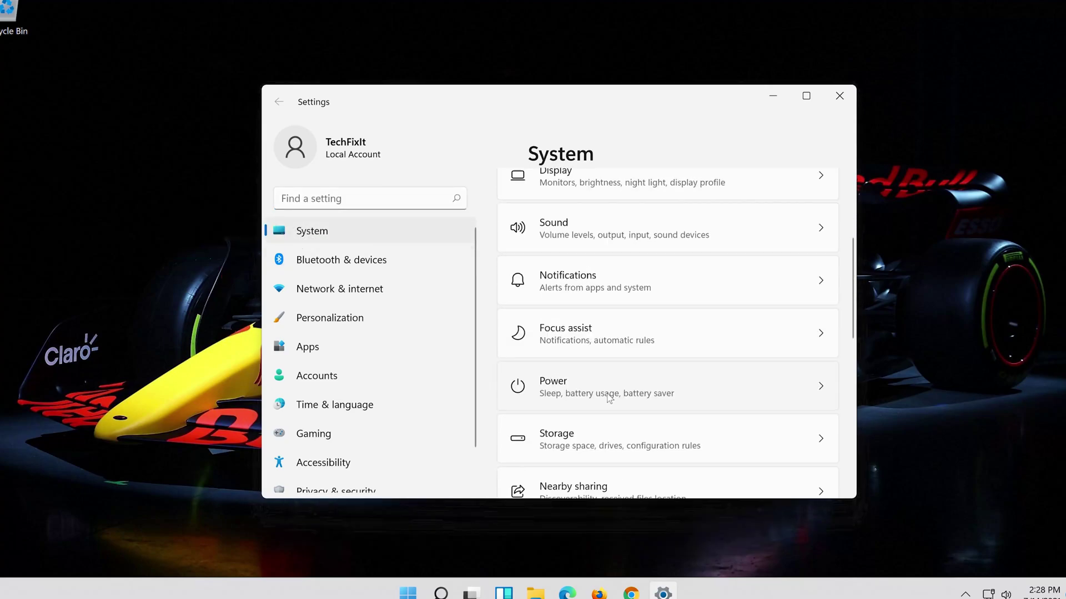
pyautogui.scroll(-8, 609, 395)
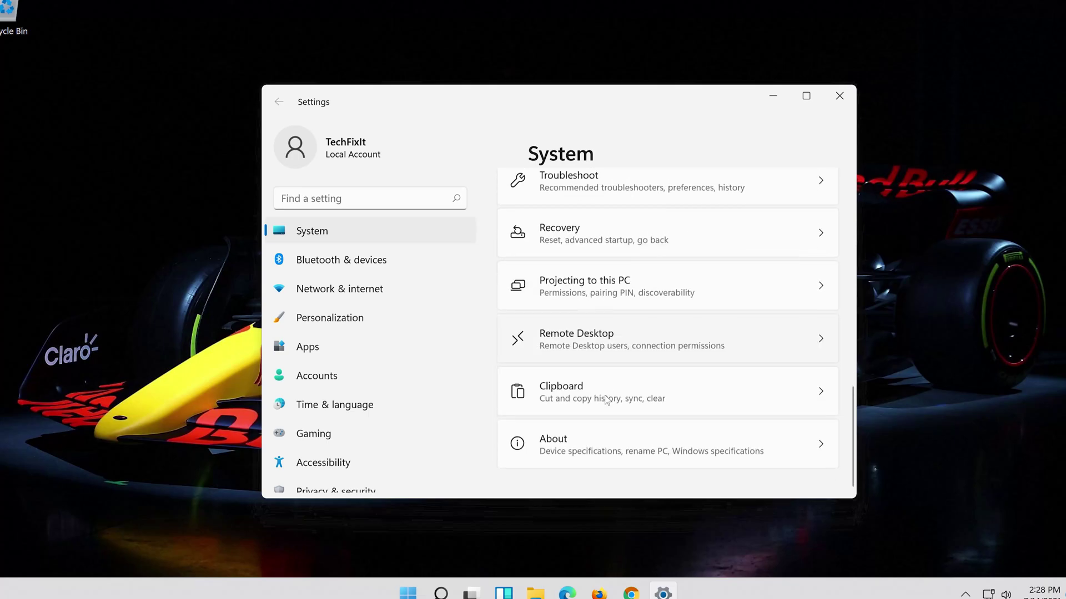
pyautogui.scroll(3, 605, 397)
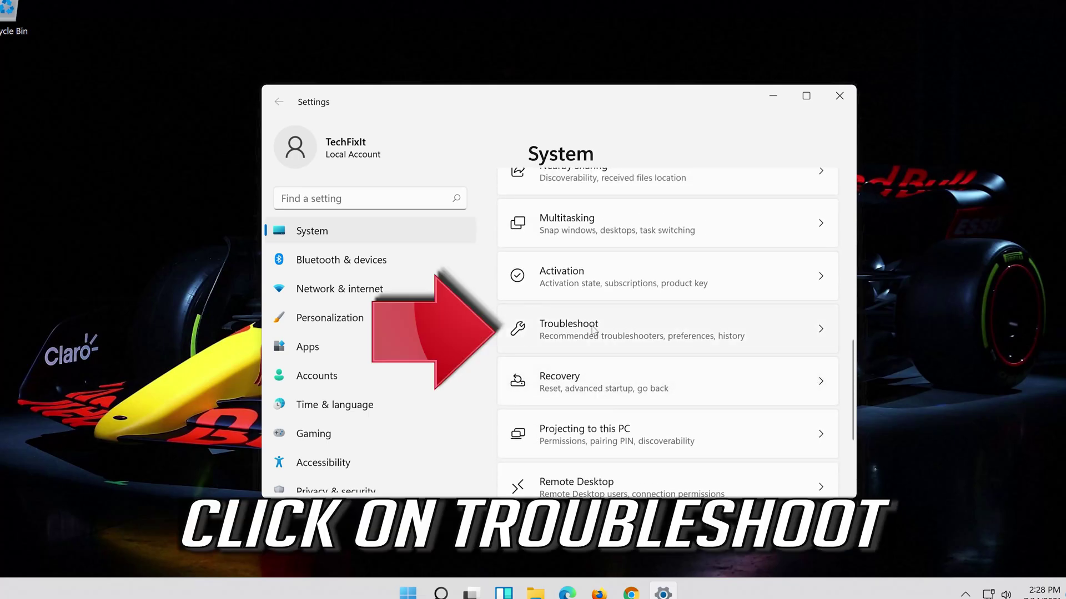
pyautogui.click(667, 333)
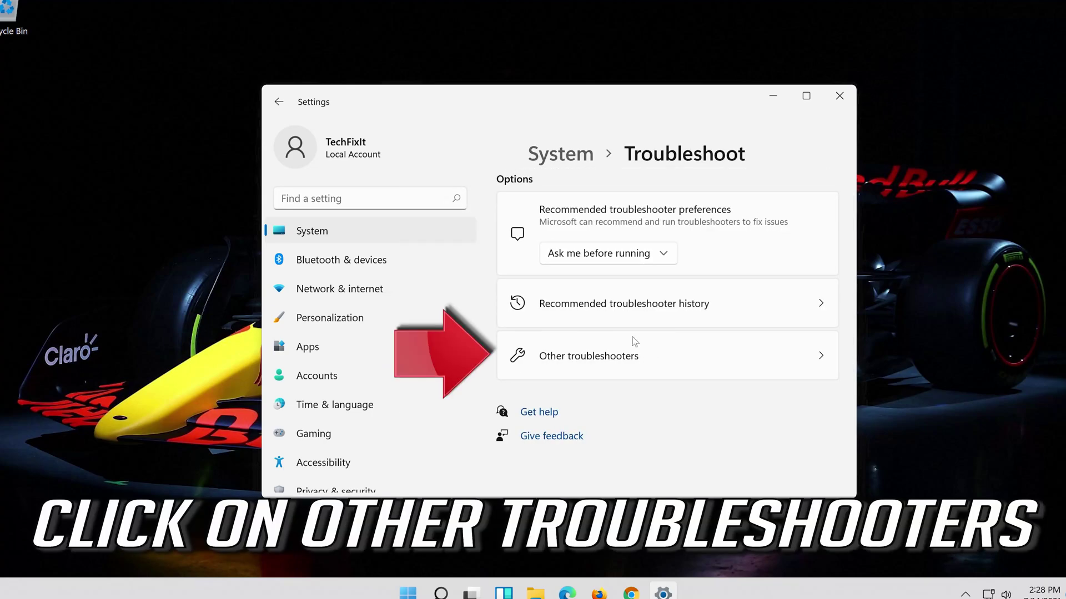
# Under Other troubleshooters, start the Playing Audio troubleshooter
pyautogui.click(672, 357)
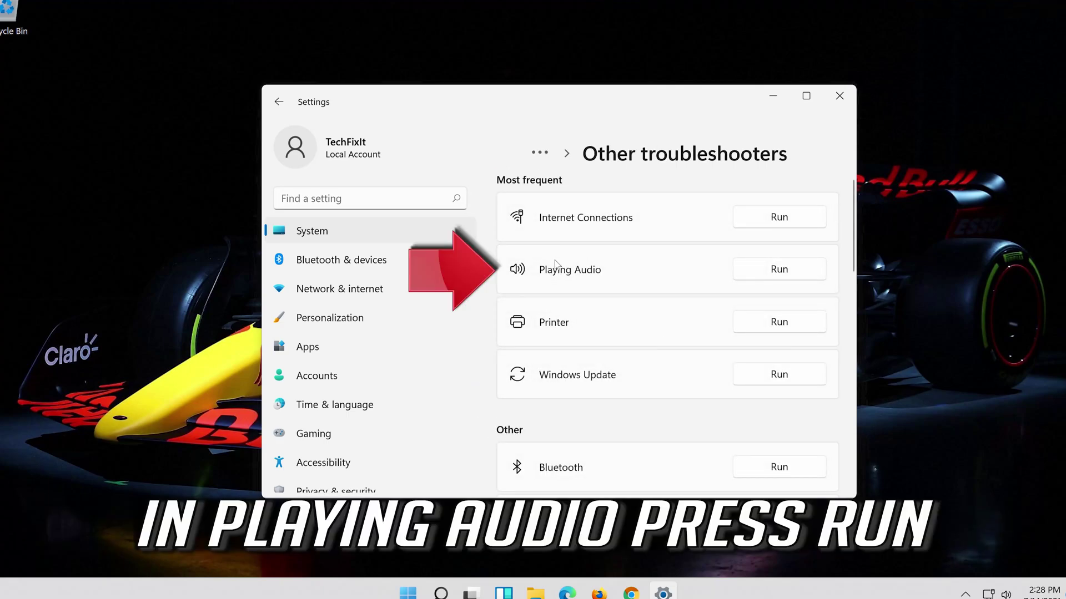
pyautogui.click(766, 273)
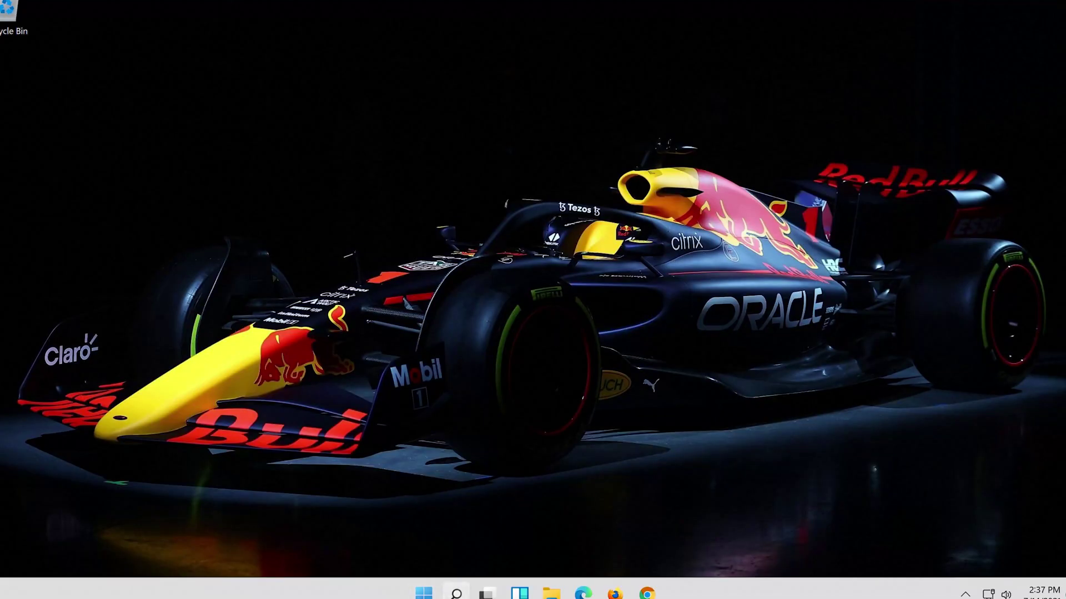
# Search Windows for 'device manager' and launch the Device Manager best match
pyautogui.click(456, 592)
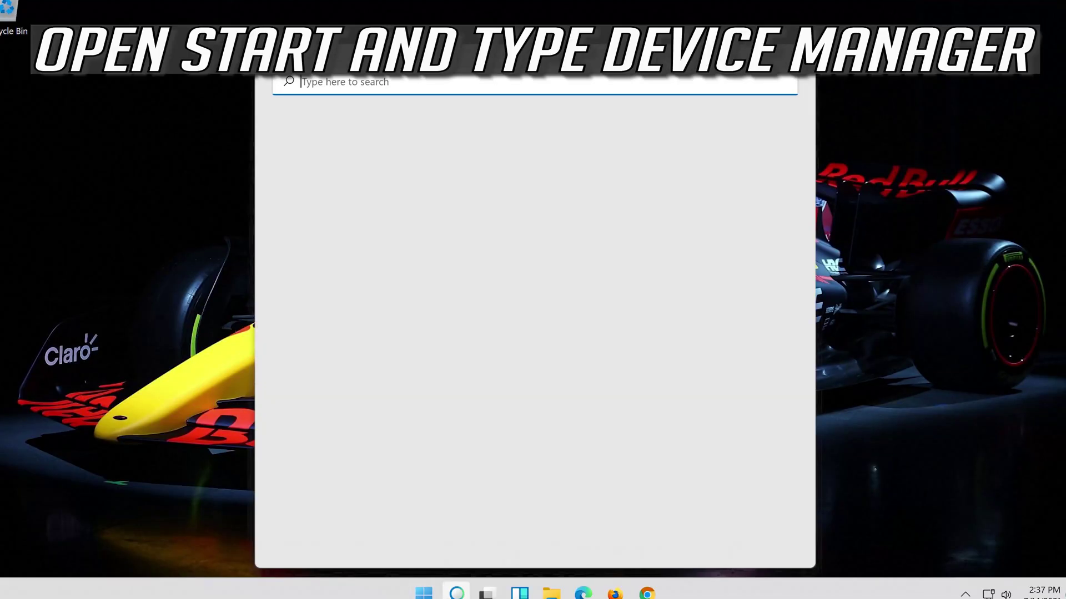
pyautogui.write('devi')
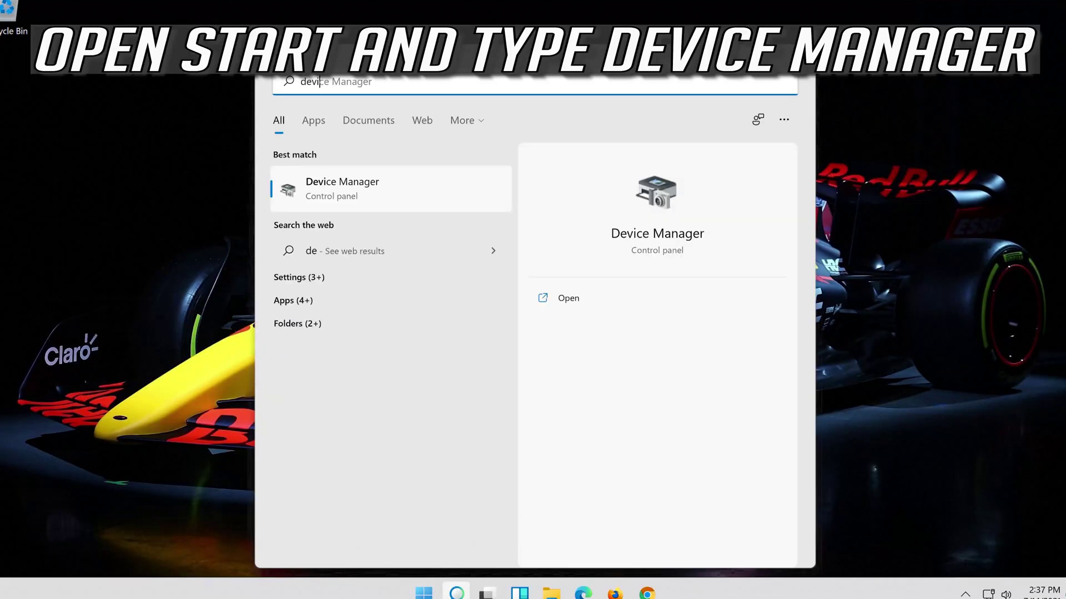
pyautogui.write('ce manager')
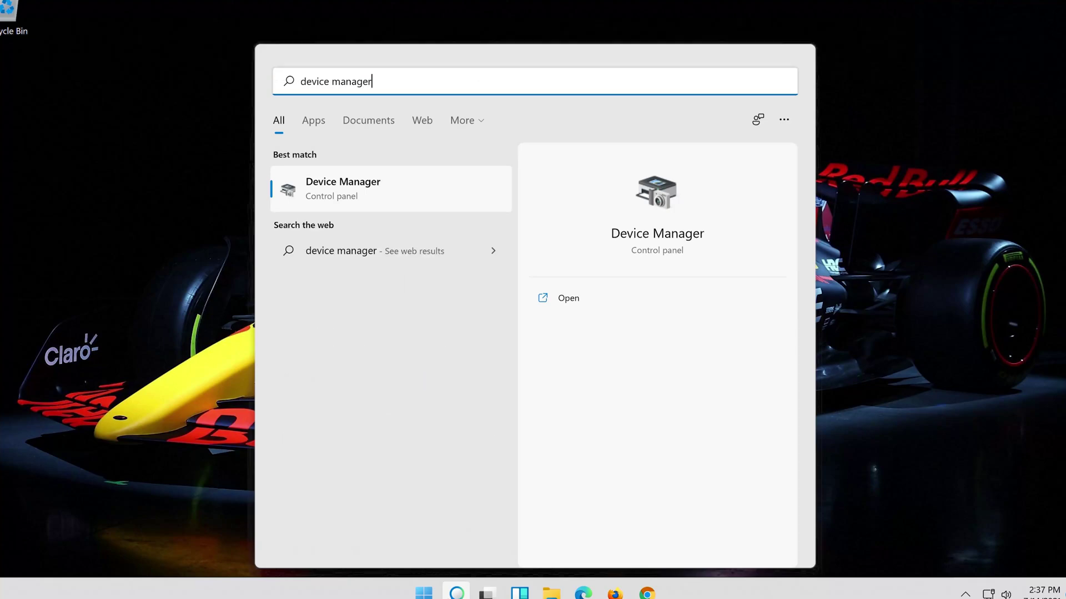
pyautogui.click(395, 200)
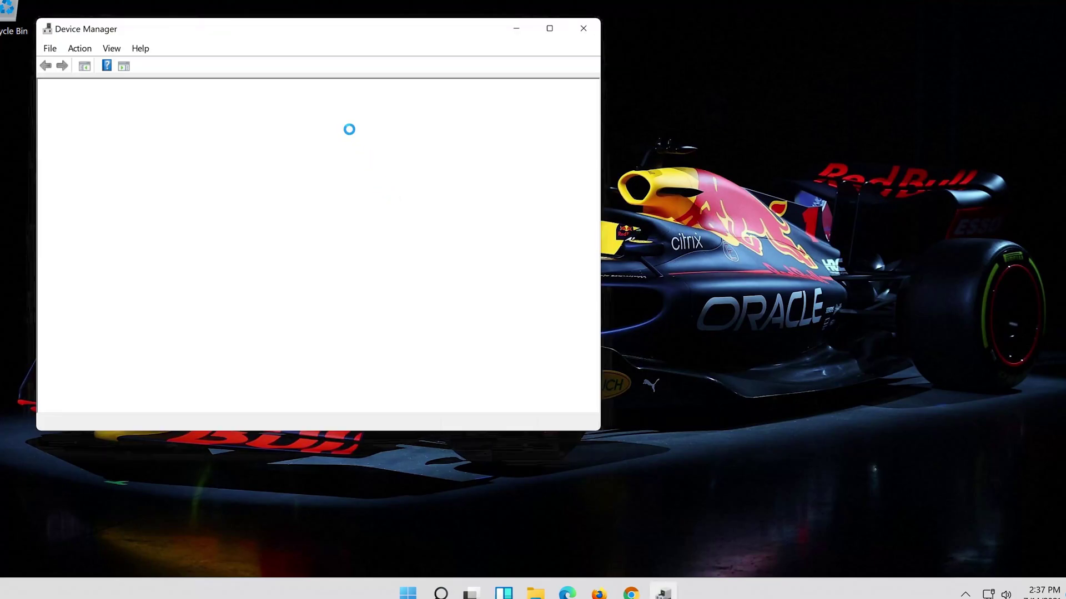
# Open Properties for High Definition Audio Device under Sound, video and game controllers
pyautogui.moveTo(232, 29); pyautogui.dragTo(516, 69)
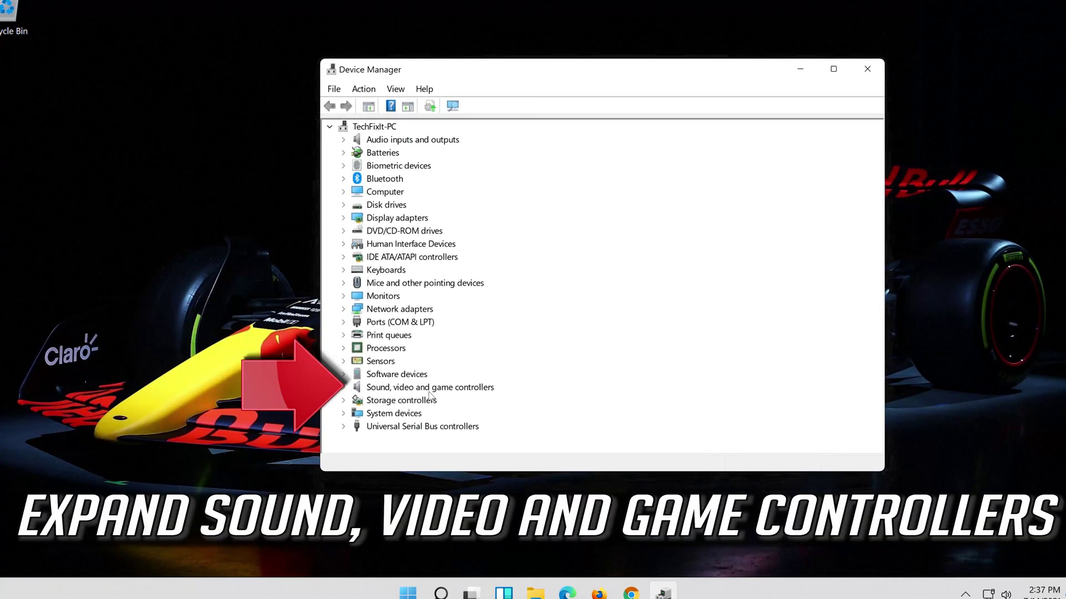
pyautogui.click(343, 388)
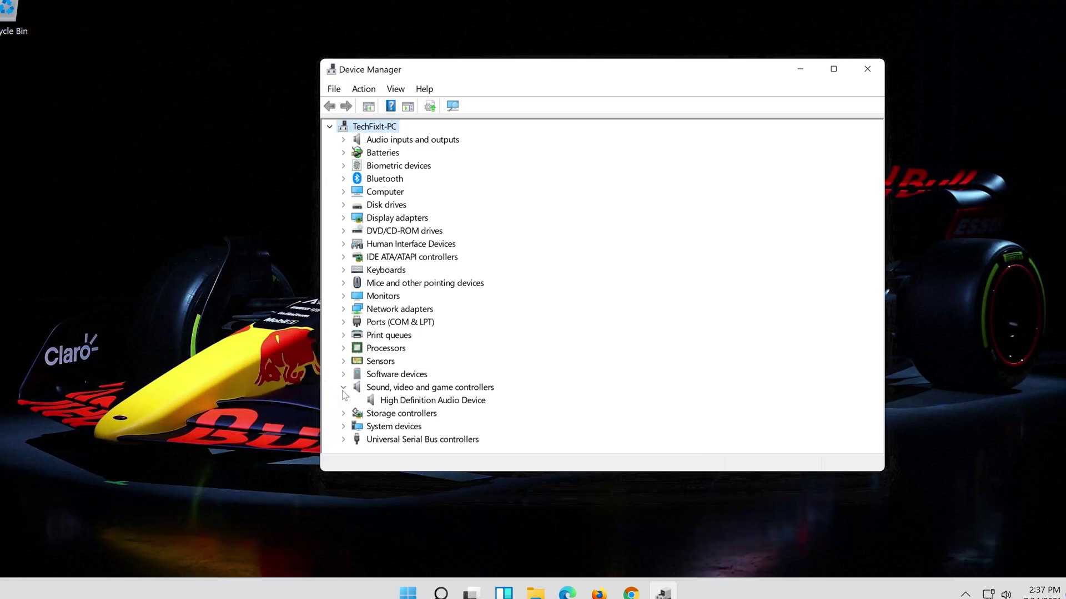
pyautogui.click(396, 405)
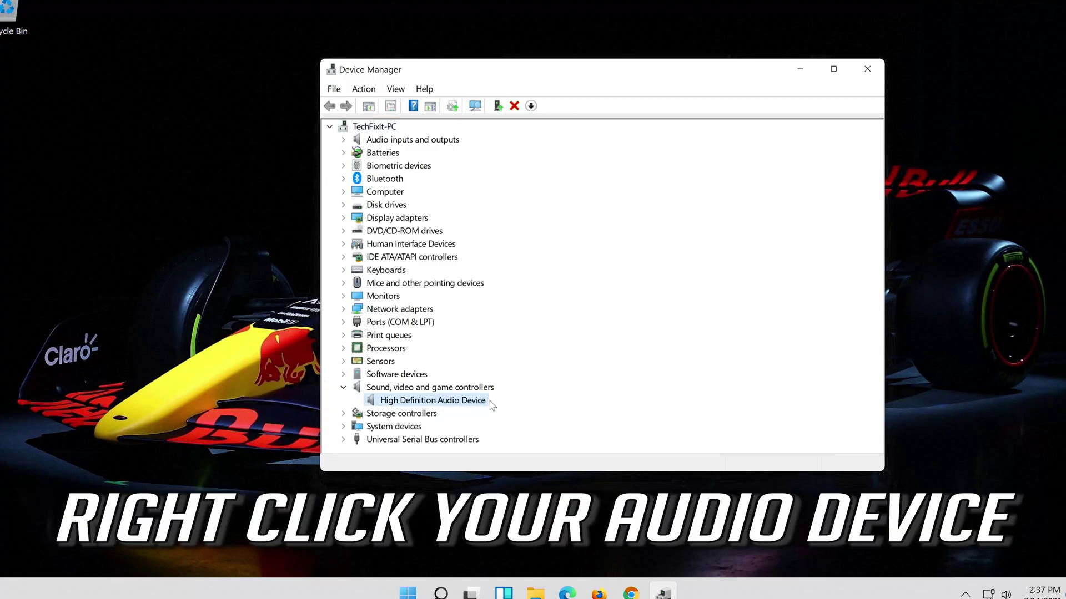
pyautogui.rightClick(474, 407)
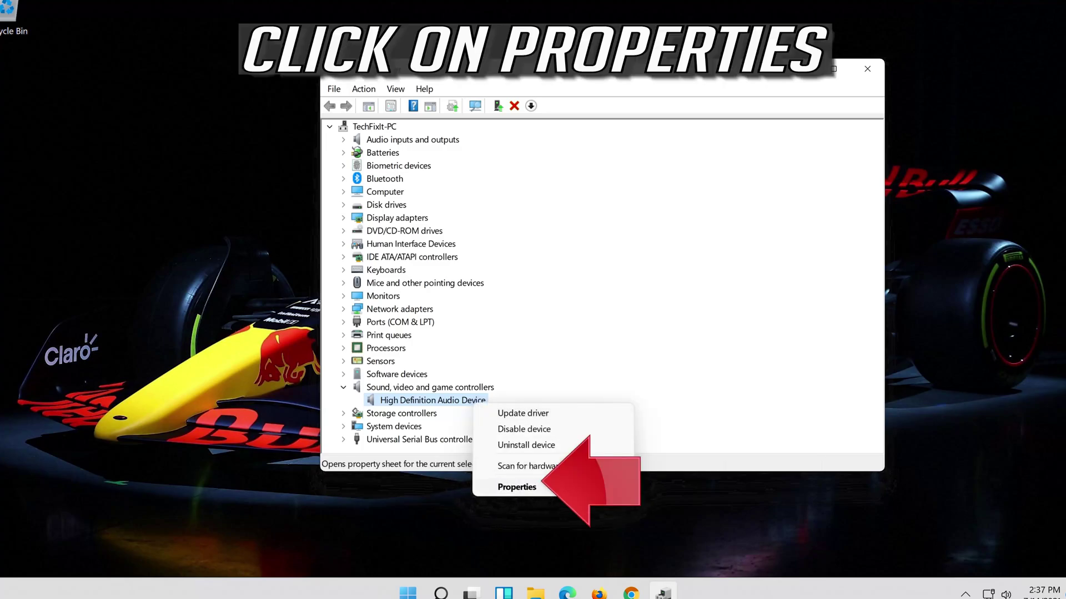
pyautogui.click(560, 487)
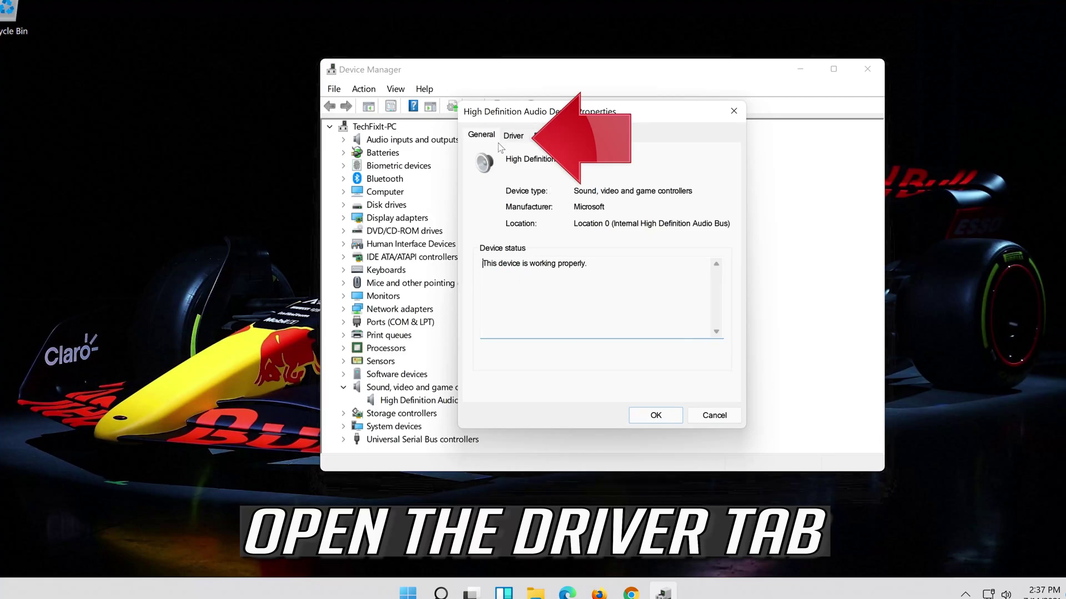
# Start Update Driver from the Driver tab and choose Browse my computer for drivers
pyautogui.click(512, 136)
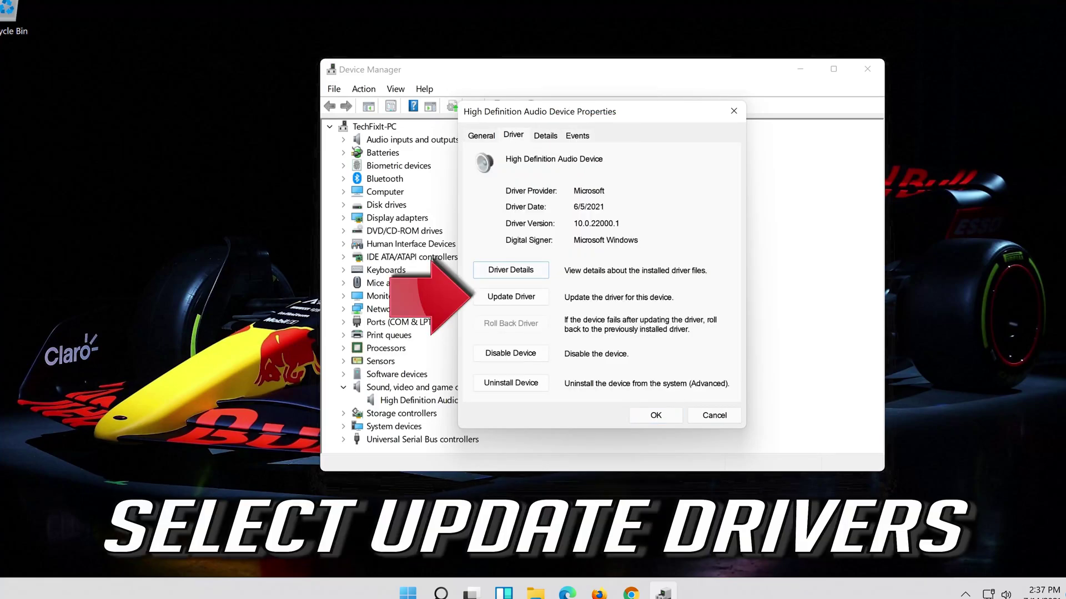
pyautogui.click(515, 307)
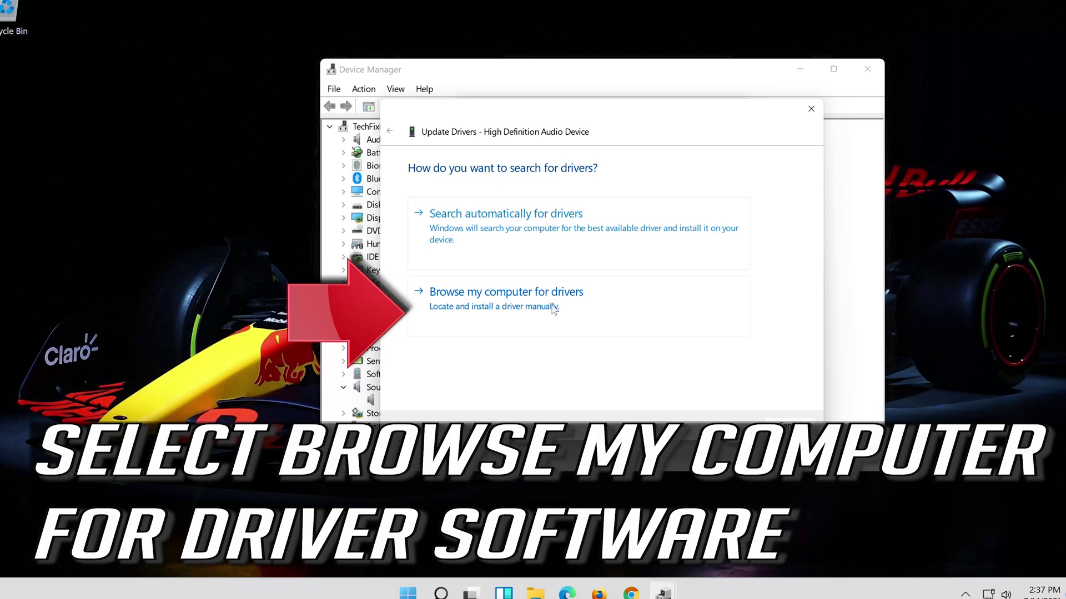
pyautogui.click(576, 309)
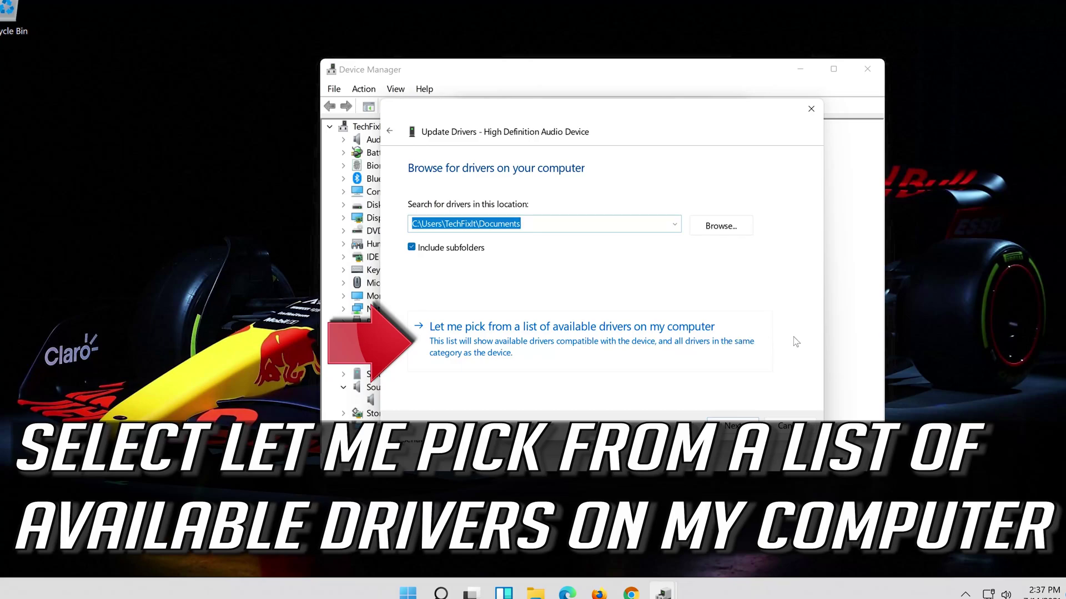
# Pick High Definition Audio Device from the available drivers list and confirm the unverified-driver warning
pyautogui.click(521, 353)
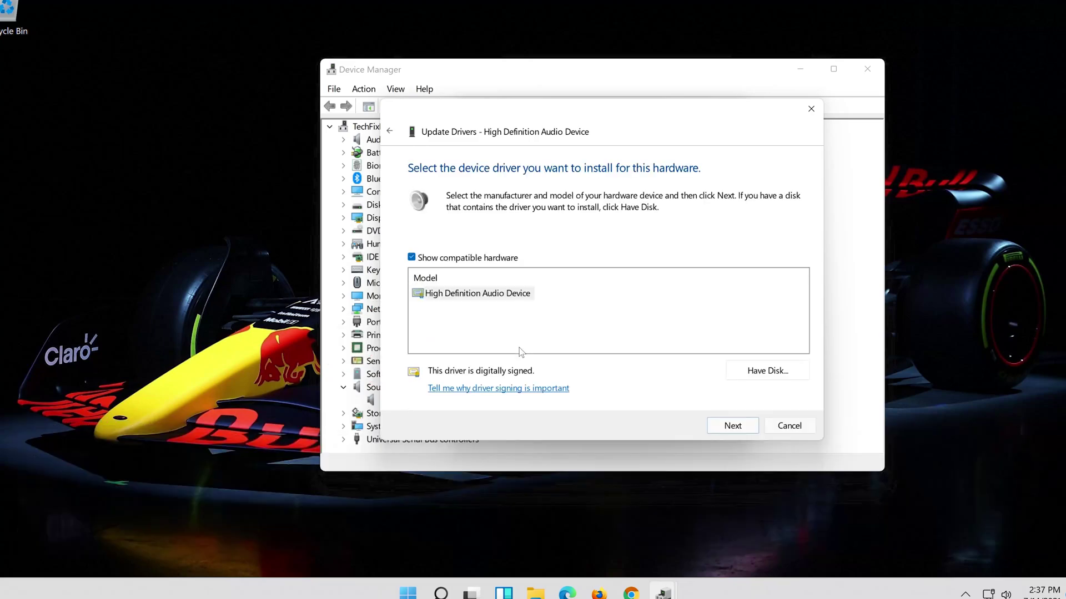
pyautogui.click(498, 293)
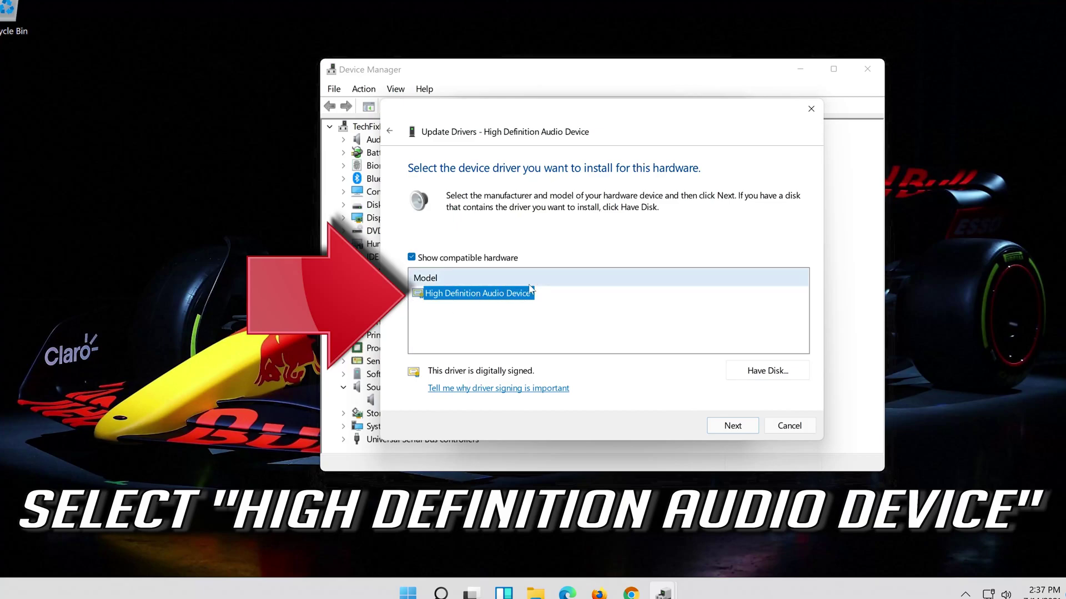
pyautogui.click(744, 428)
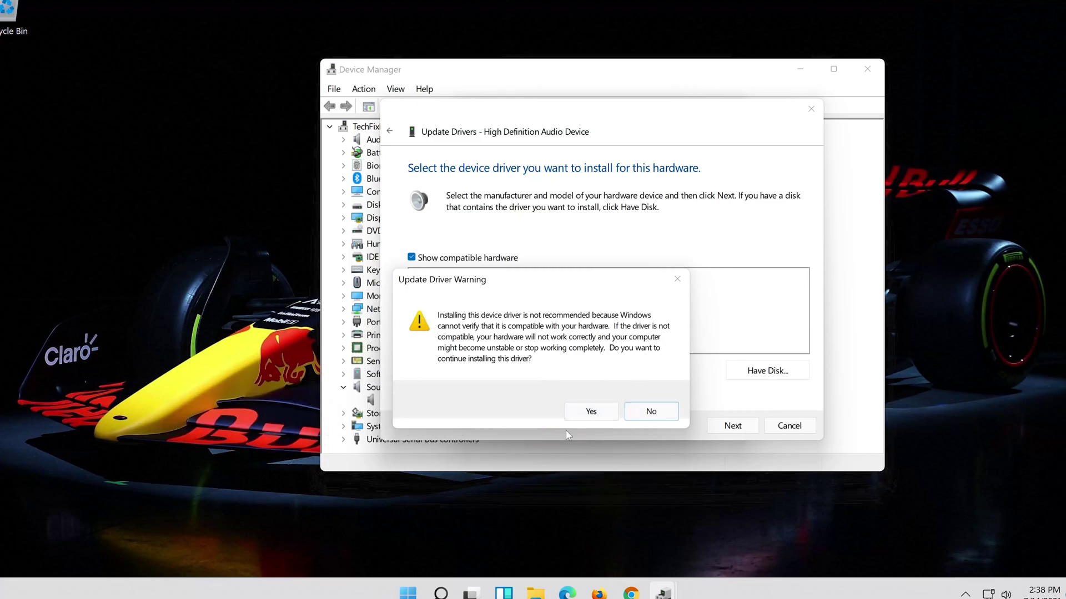
pyautogui.click(591, 413)
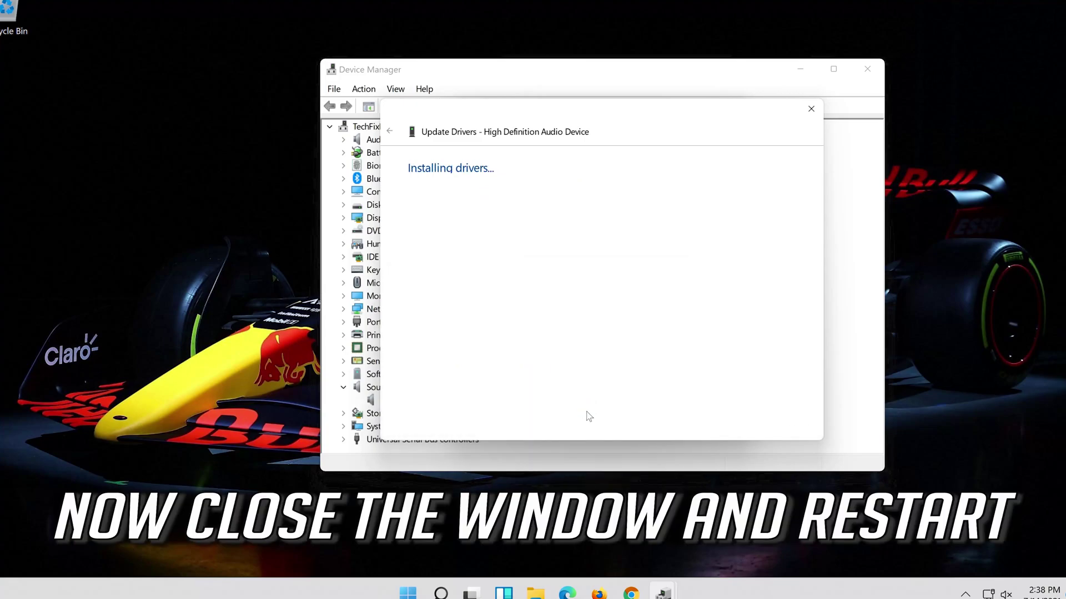